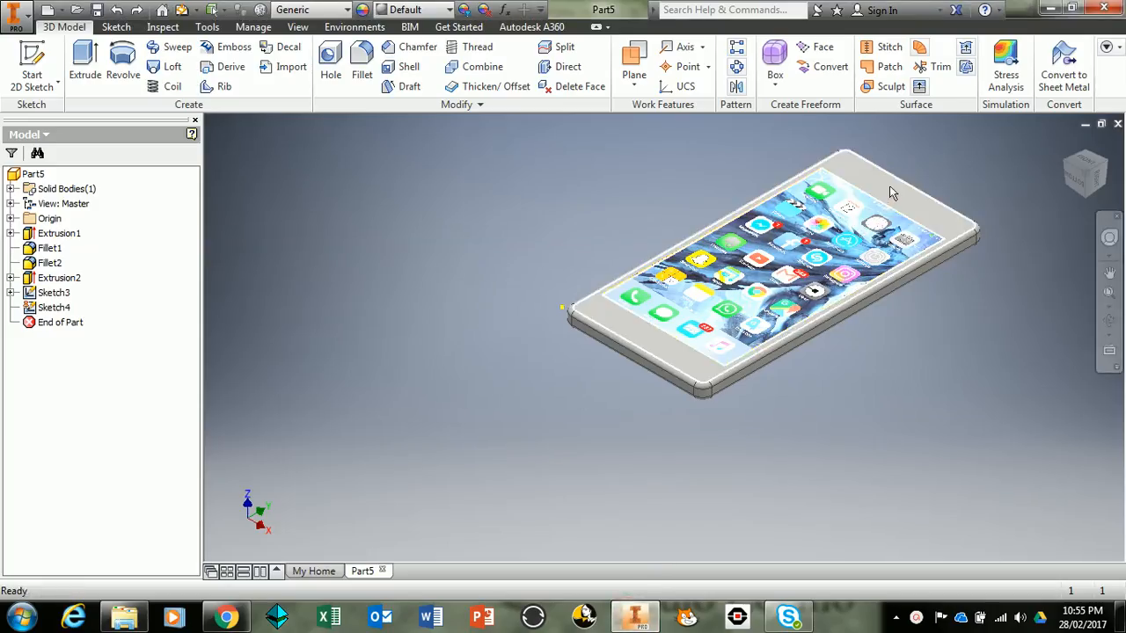
- Start a new 2D sketch on the phone's front face, seen upright in the front view
click(1086, 165)
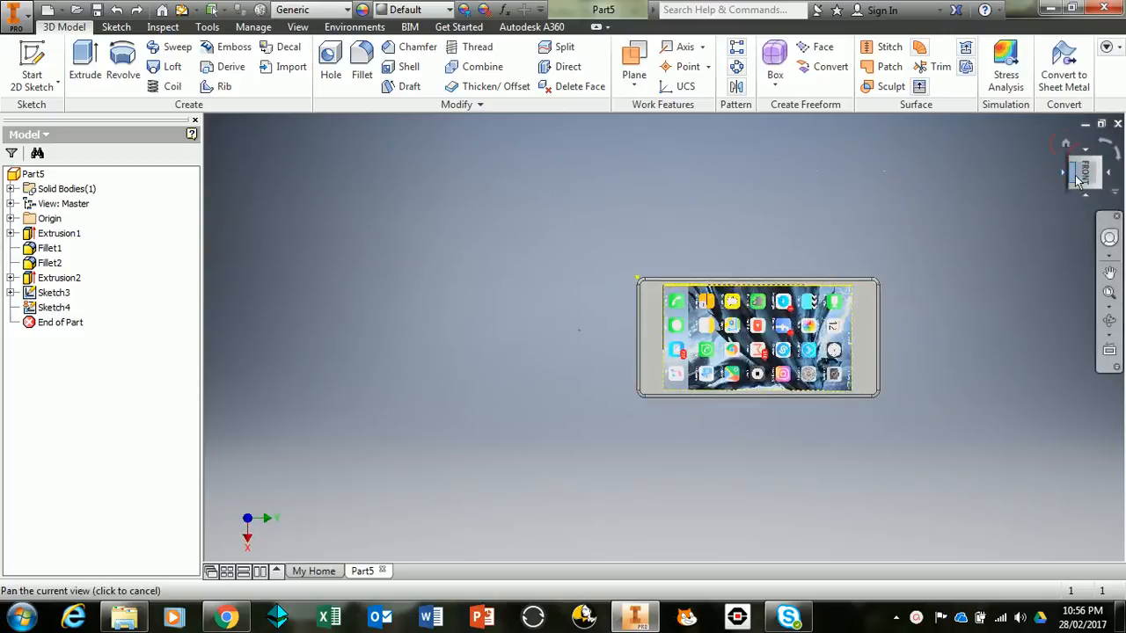
click(1101, 156)
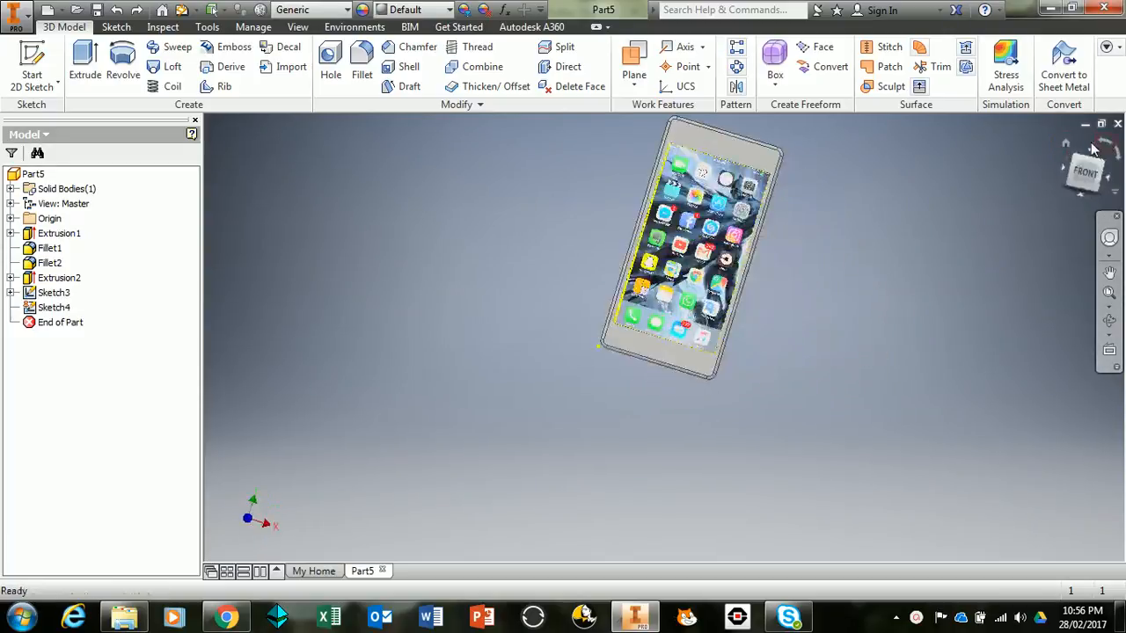
middle_drag(889, 165, 900, 301)
scroll(854, 324, up, 2)
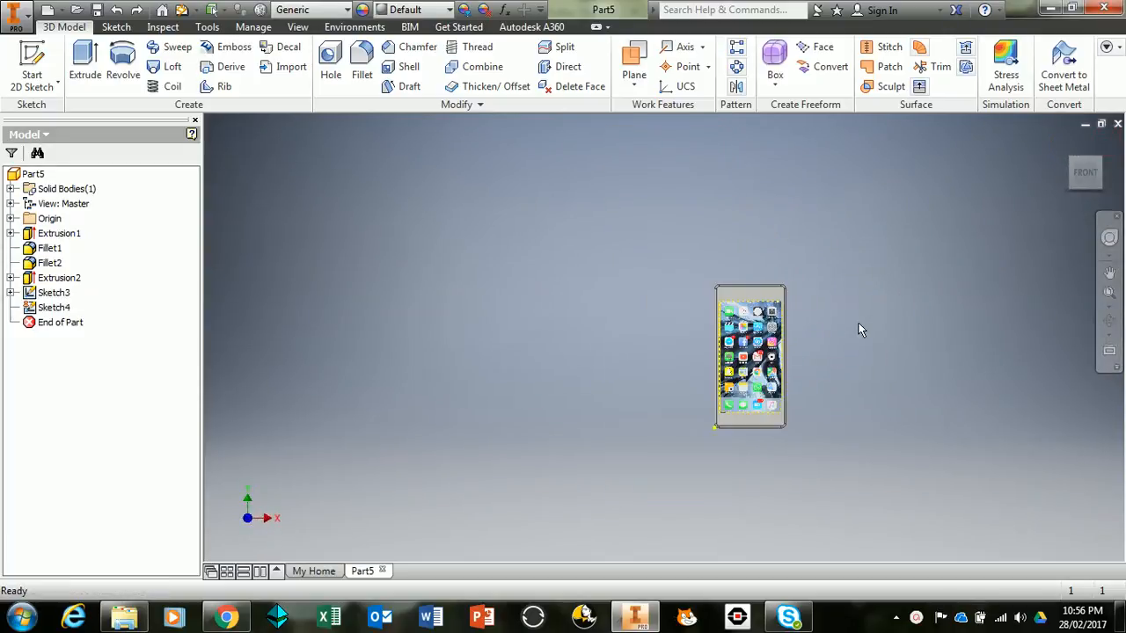
scroll(851, 323, down, 5)
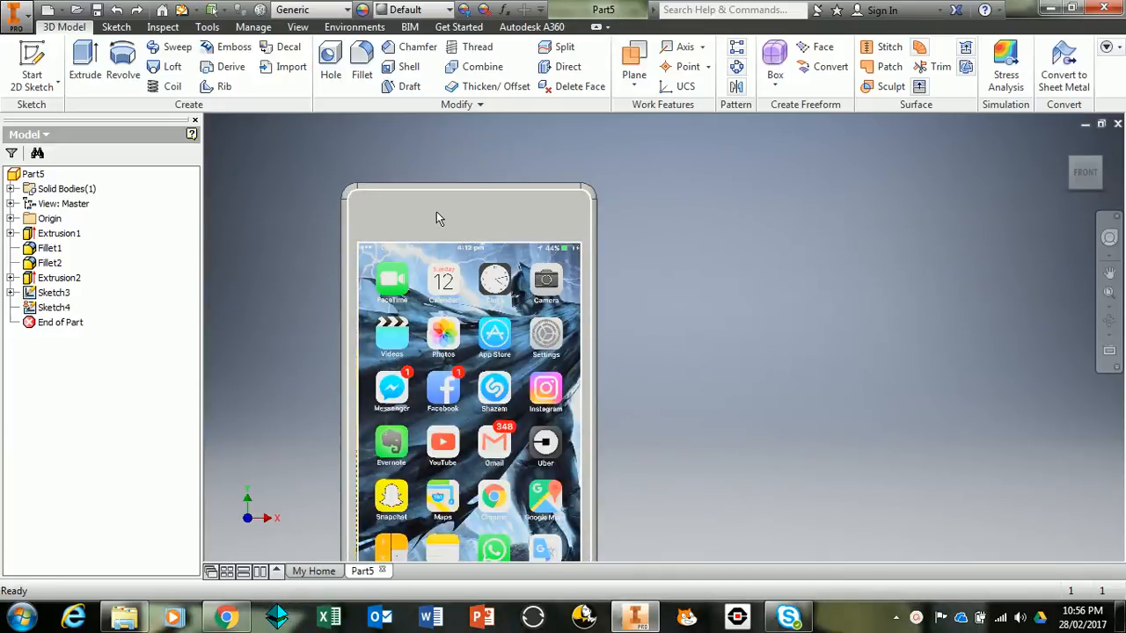
click(116, 26)
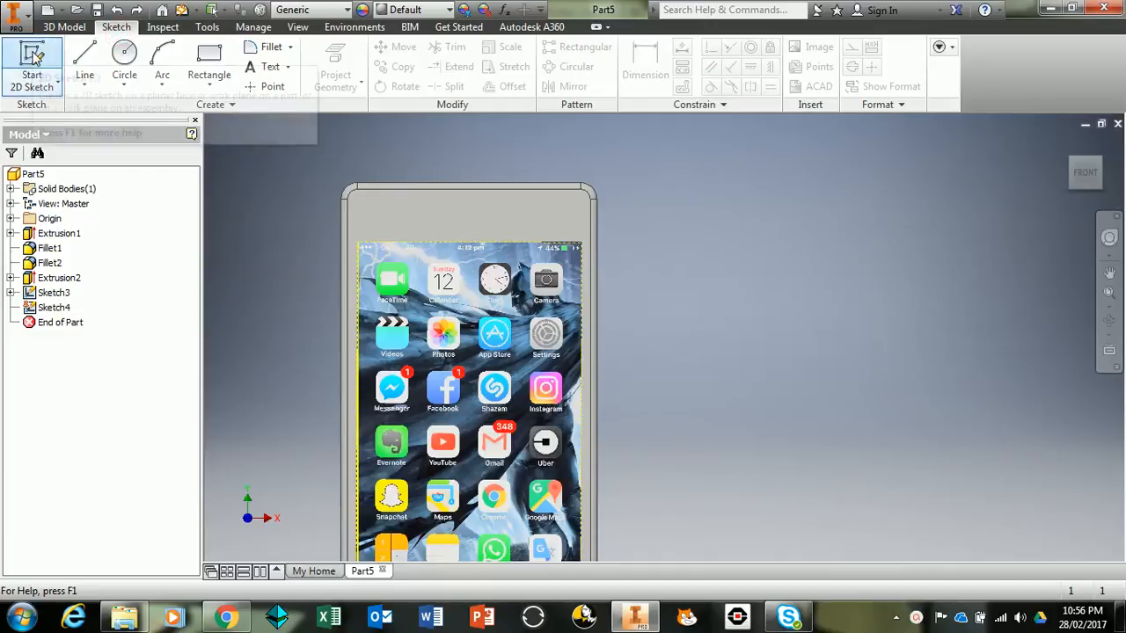
click(33, 58)
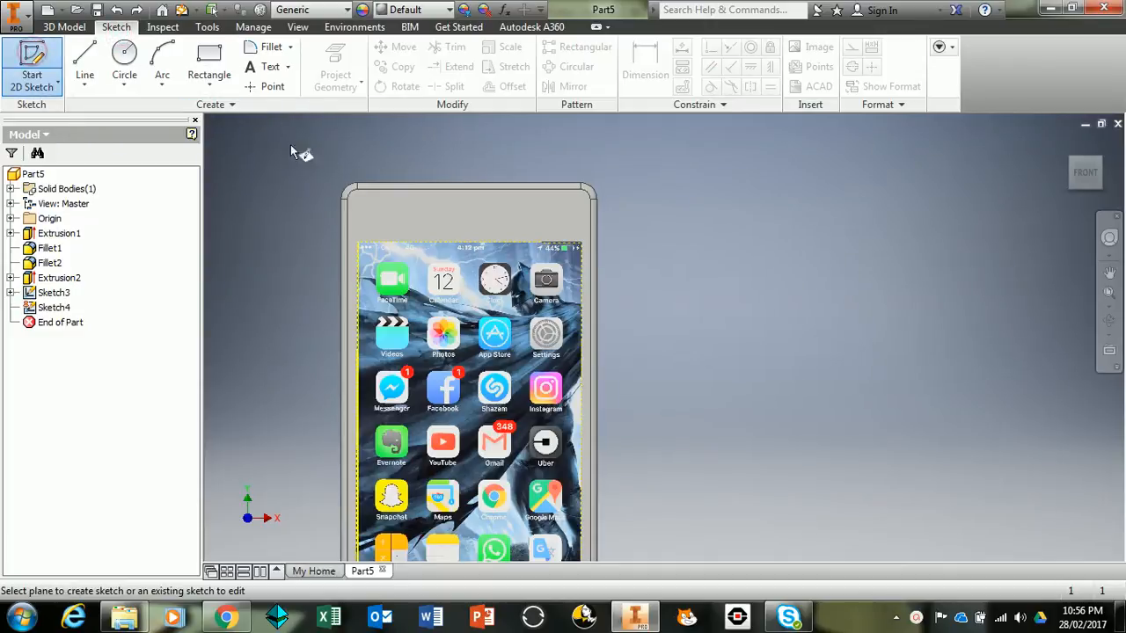
click(448, 212)
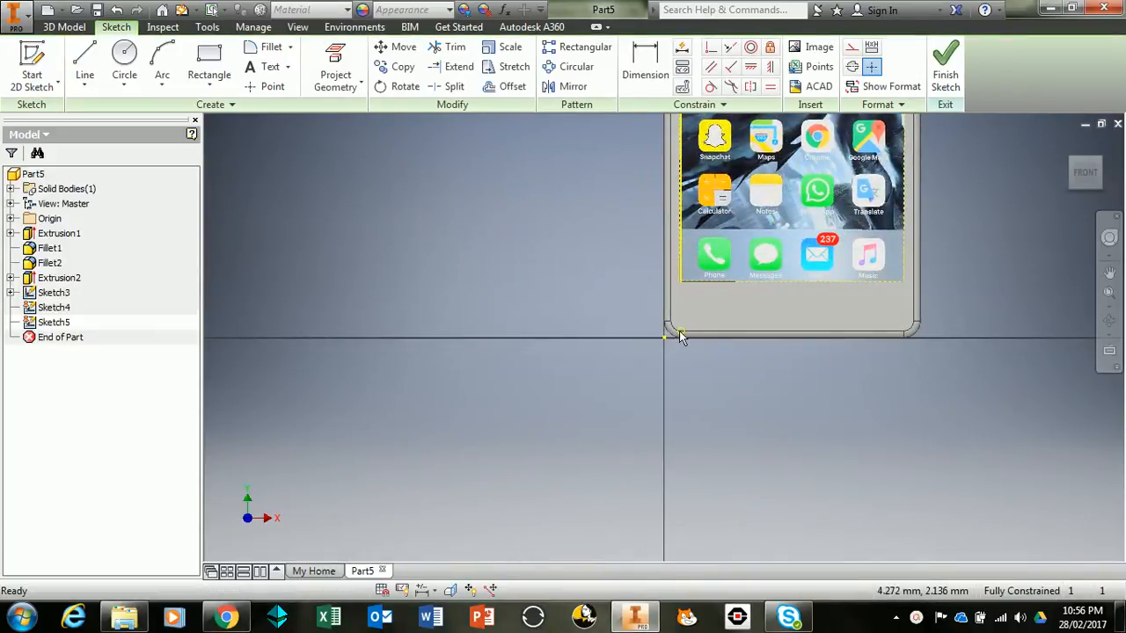
- Begin a rectangle above the screen image with its first corner at X 34 mm, Y 150 mm
click(211, 56)
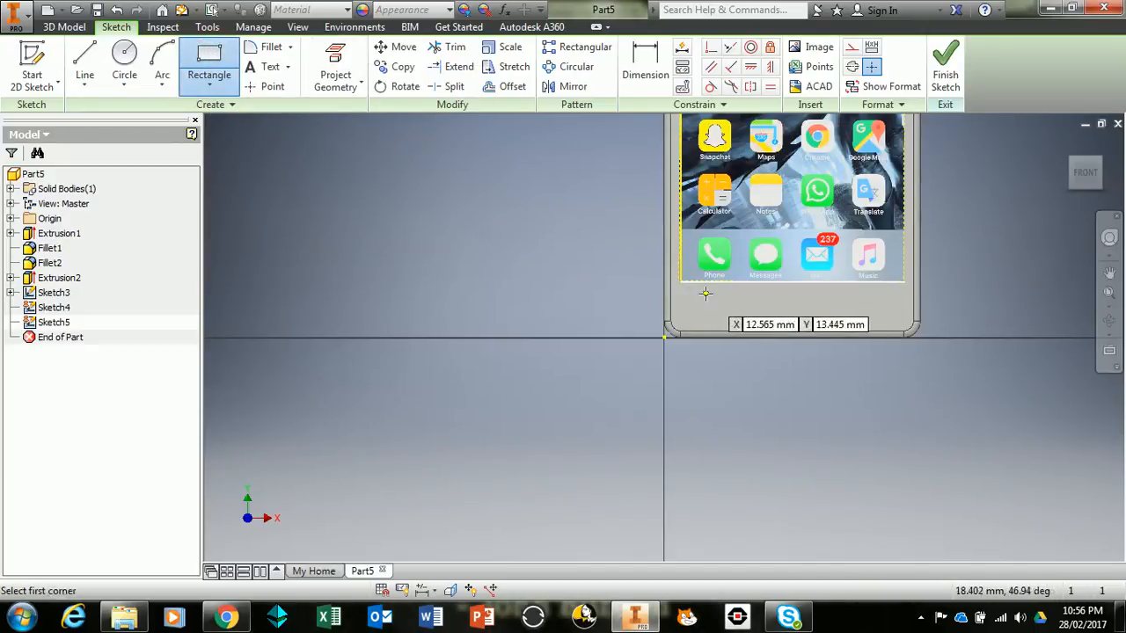
key(Tab)
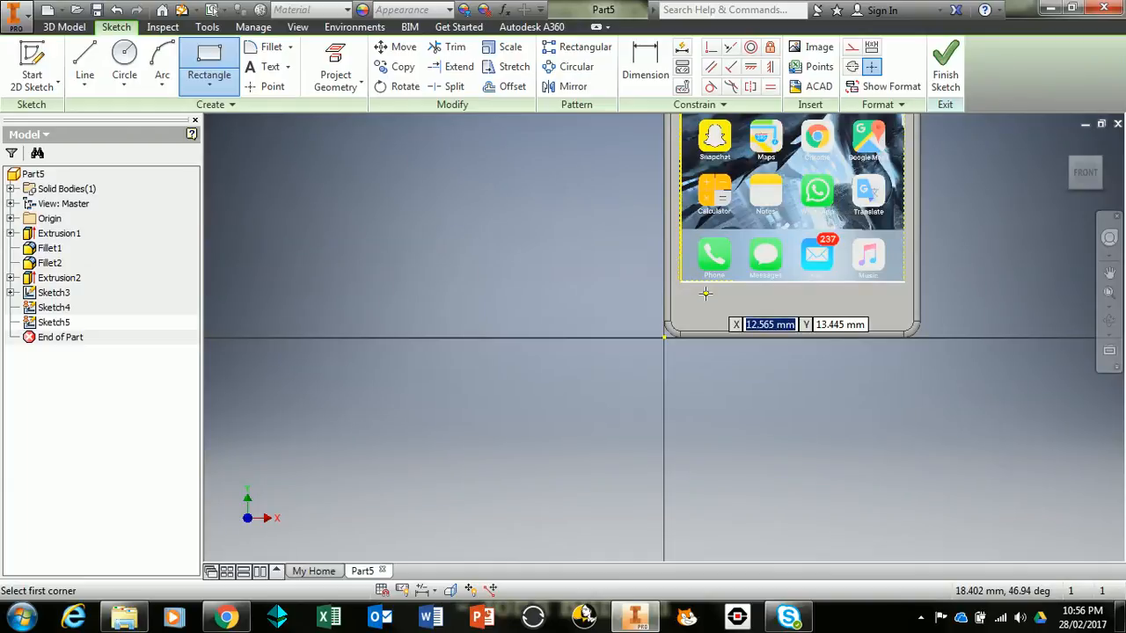
text(34)
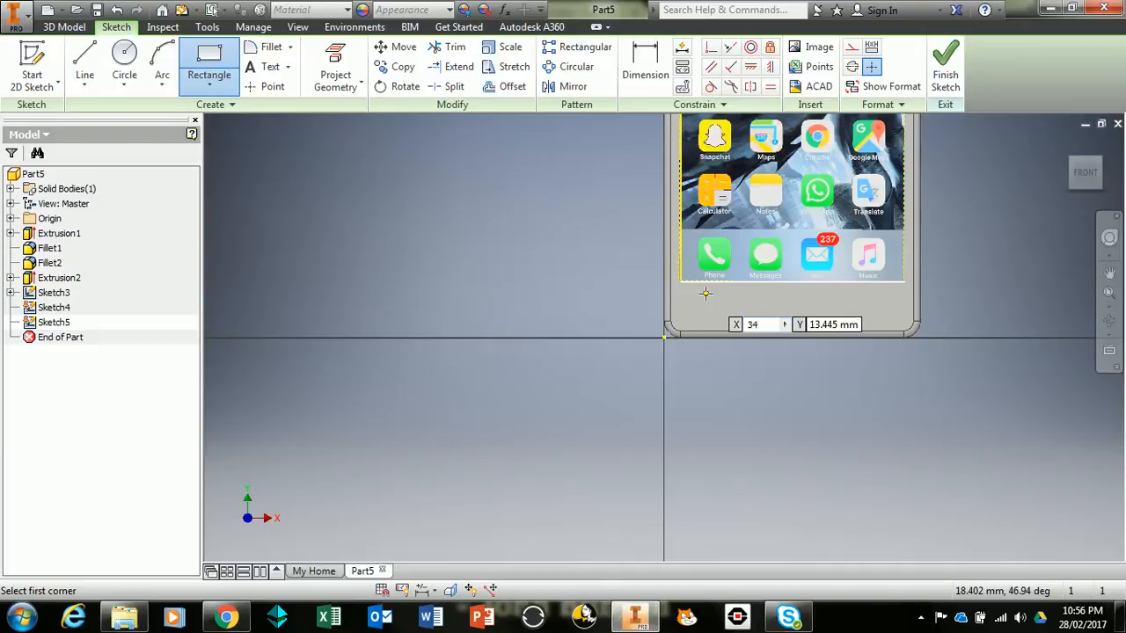
key(Tab)
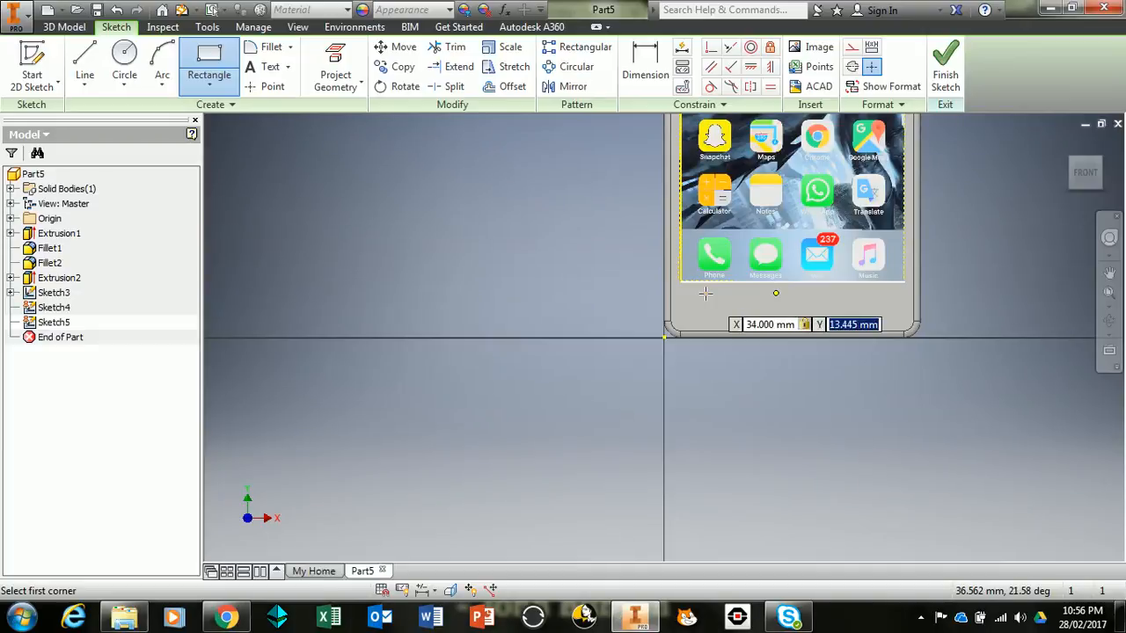
text(150)
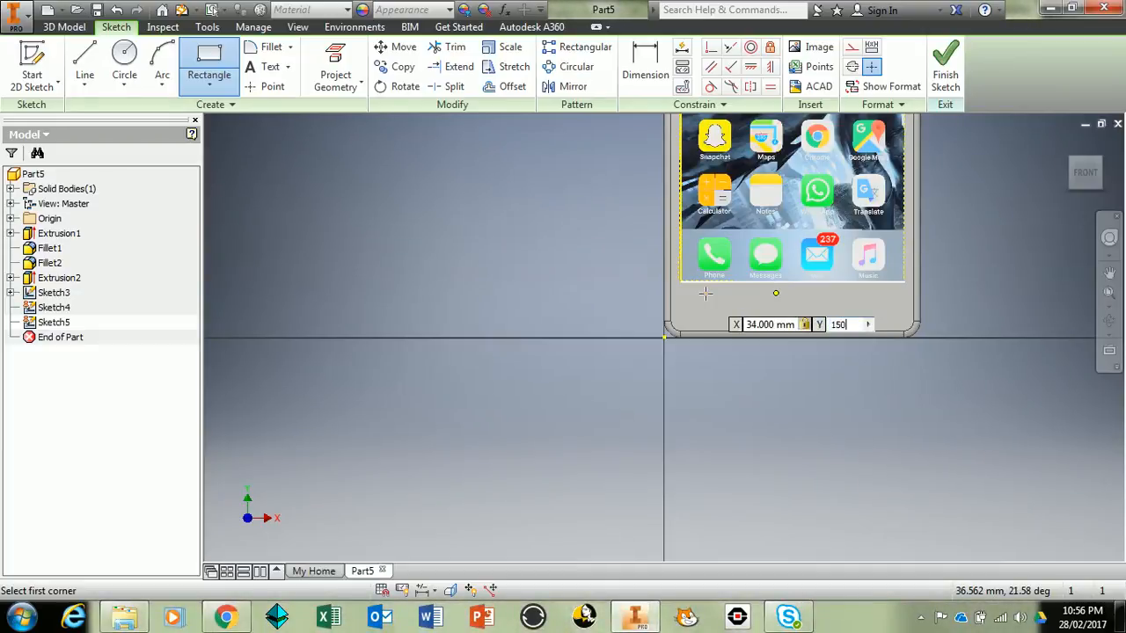
key(Tab)
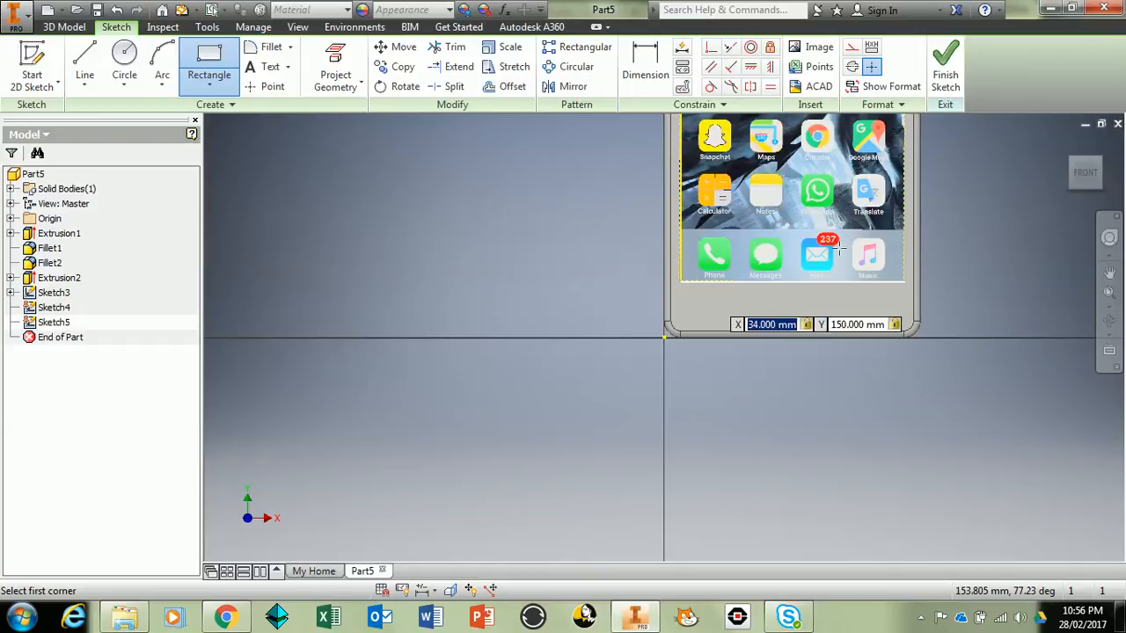
middle_drag(898, 181, 959, 603)
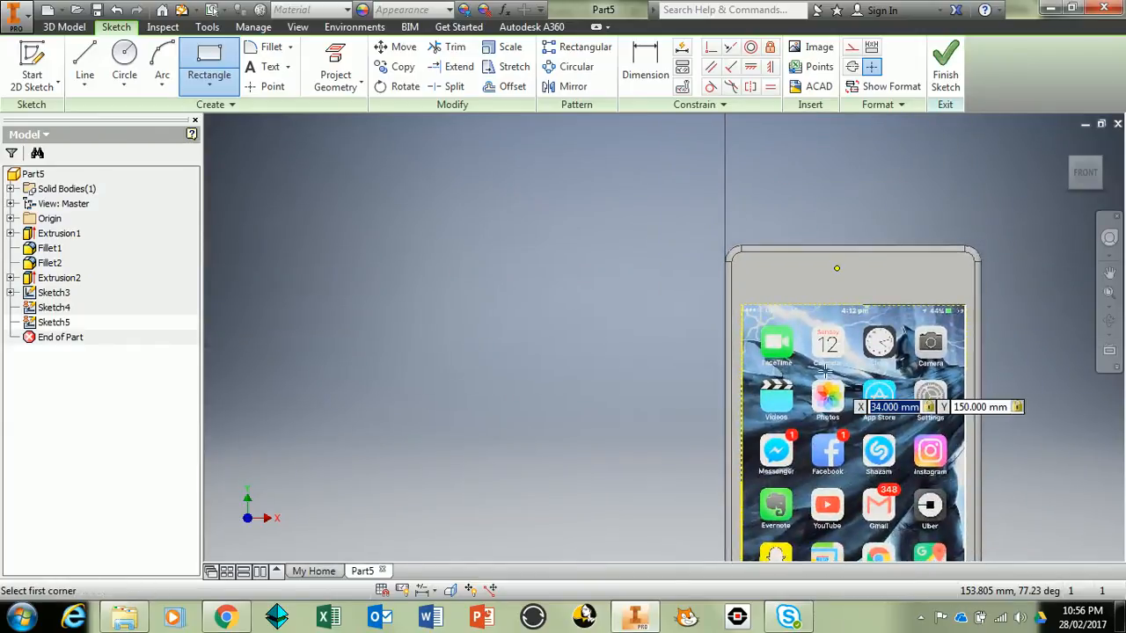
click(837, 268)
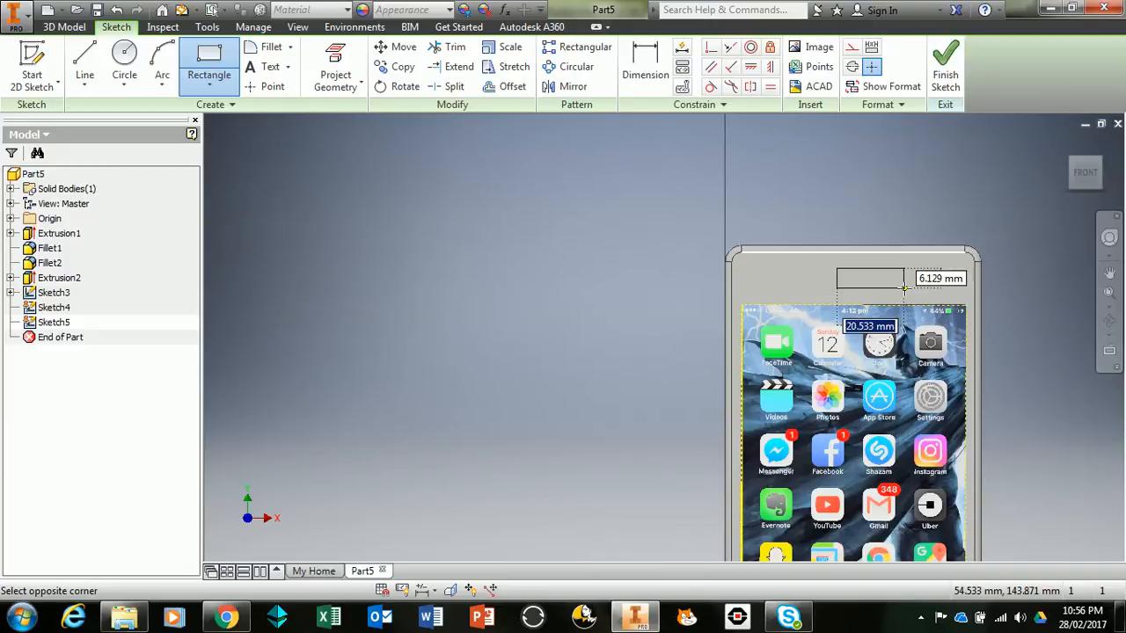
- Complete the rectangle below its first corner at 11 mm wide and 1 mm high
text(11)
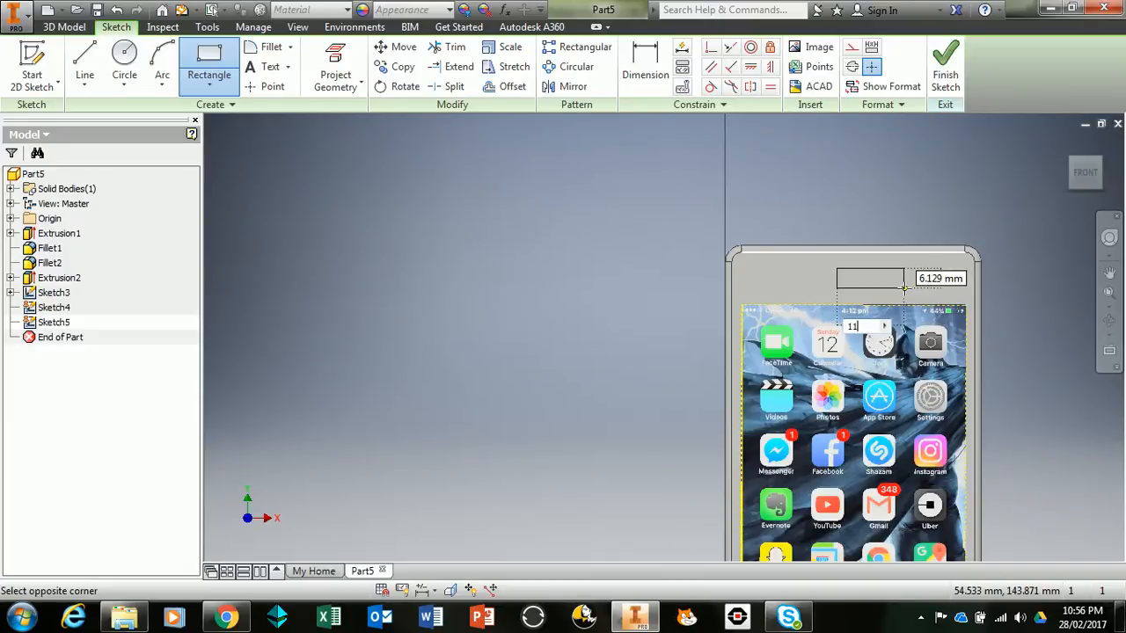
key(Tab)
text(1)
key(Tab)
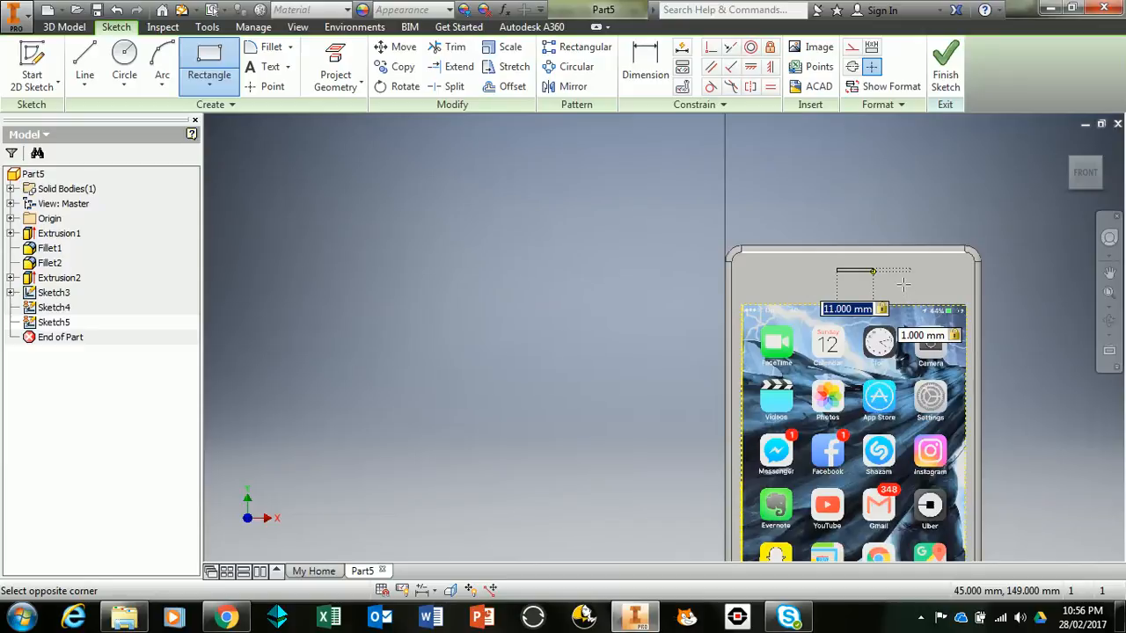
key(Tab)
key(Tab)
key(Return)
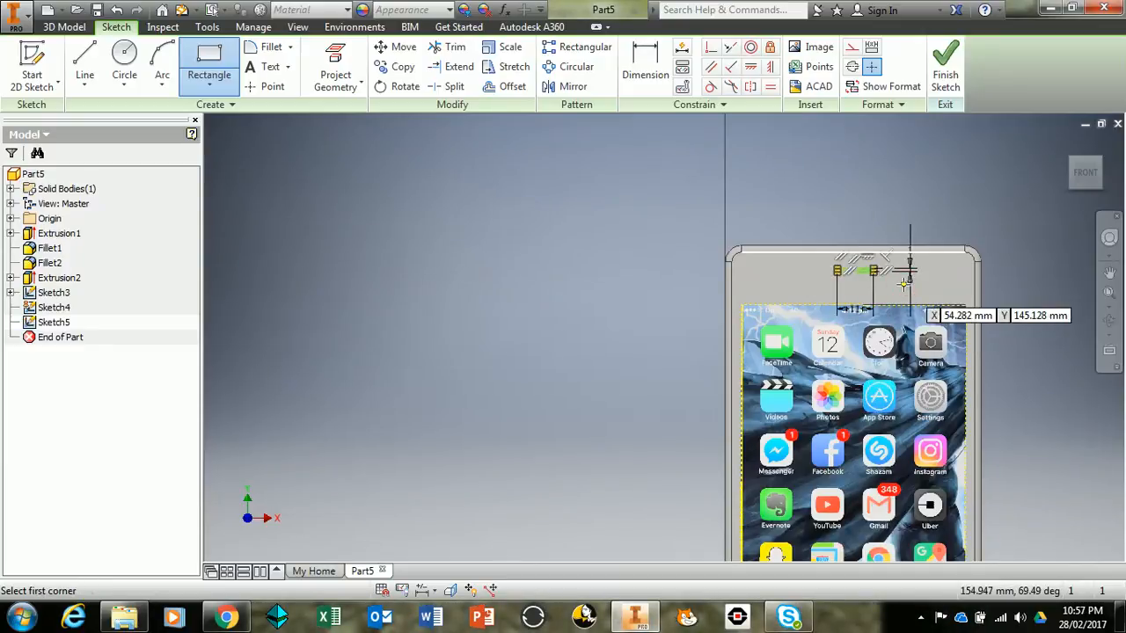
- Check the earpiece slot's shape on the iPhone 6 Plus photo in the browser, and return to the Inventor sketch
scroll(904, 281, down, 5)
middle_drag(822, 259, 816, 326)
scroll(816, 326, down, 4)
scroll(820, 329, up, 2)
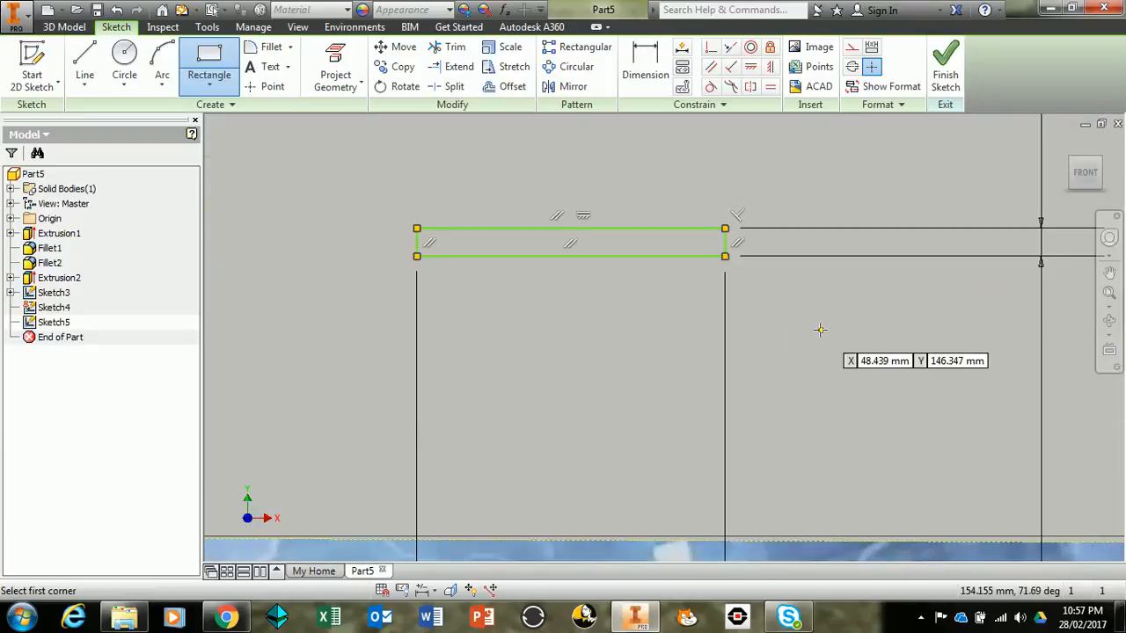
key(alt+Tab)
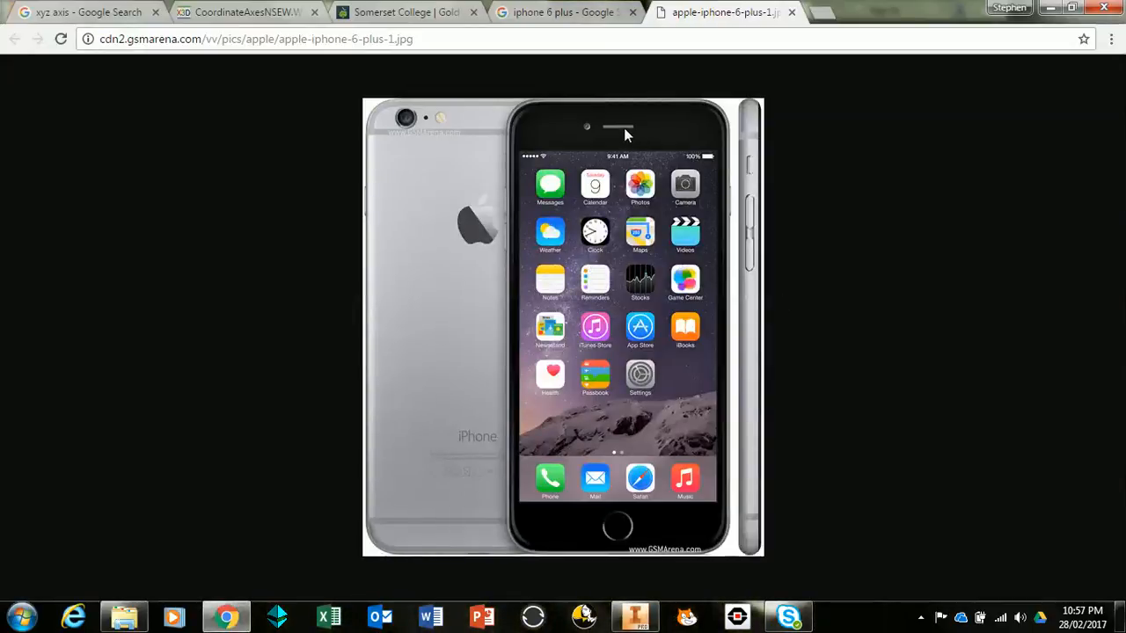
key(alt+Tab)
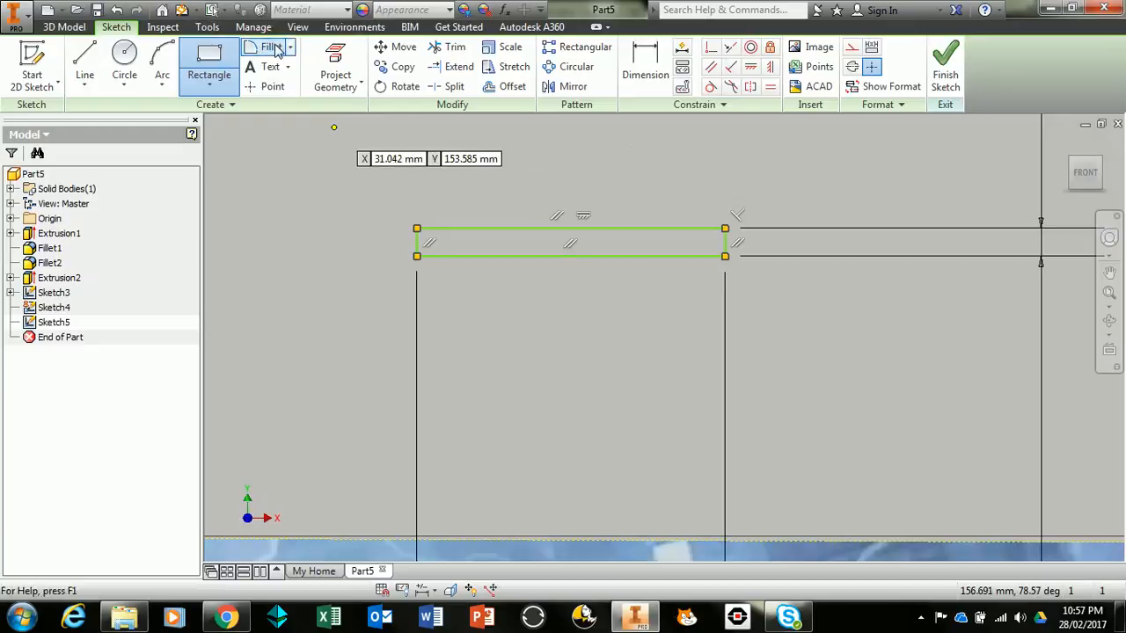
- Fillet the upper and lower corners at the slot rectangle's left end with a 0.3 mm radius
click(273, 48)
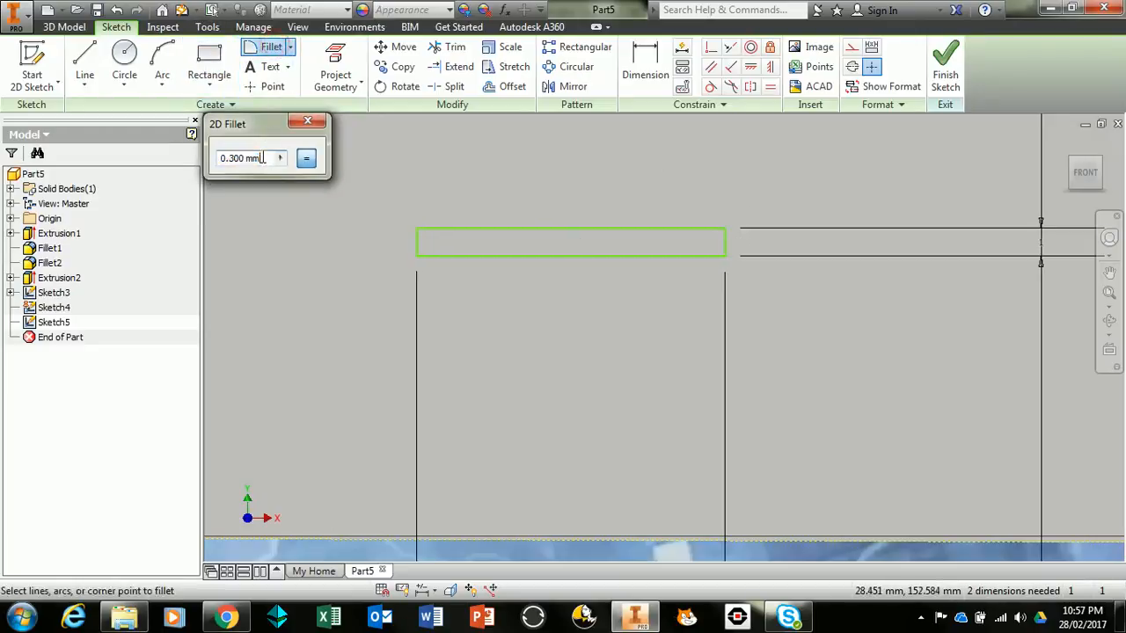
text(4)
drag(241, 160, 211, 163)
text(0.3)
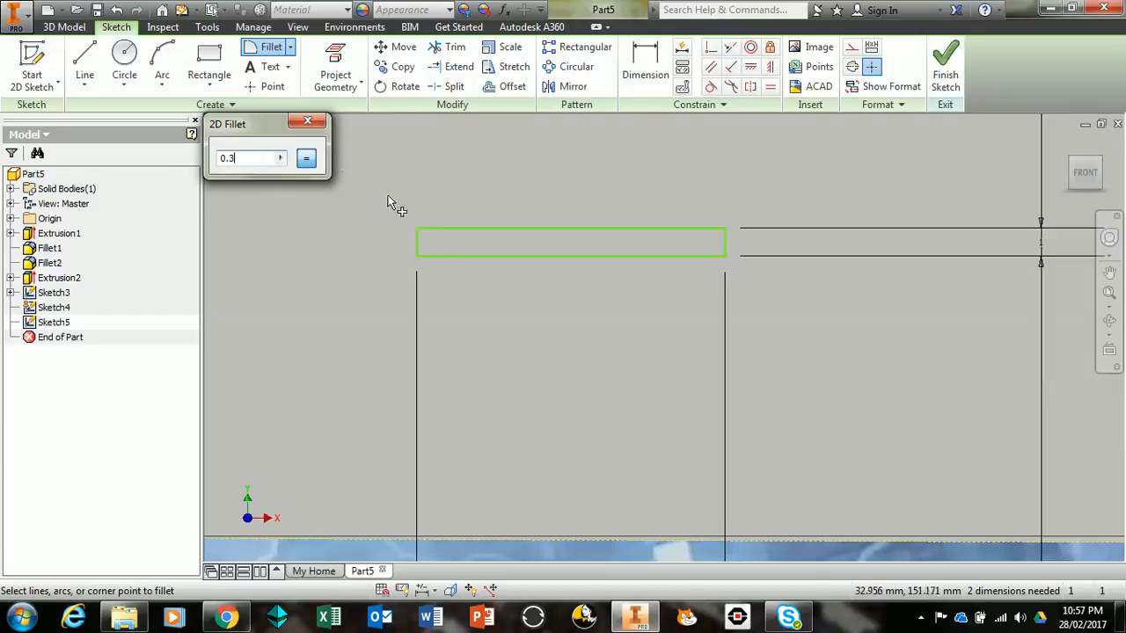
scroll(392, 202, down, 3)
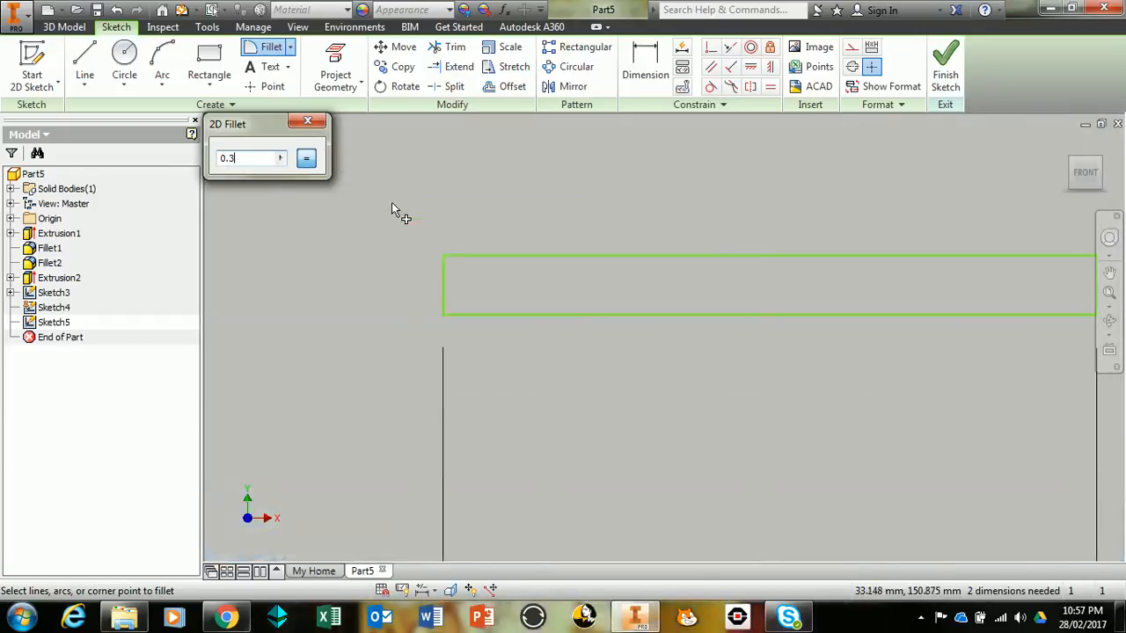
click(460, 255)
click(445, 274)
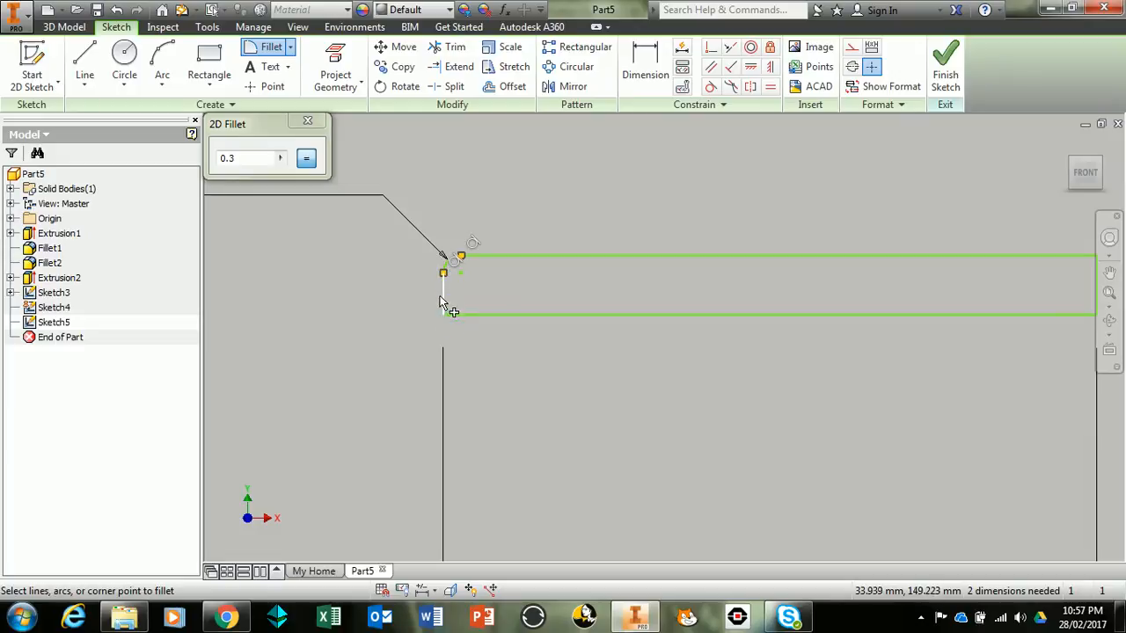
click(1108, 267)
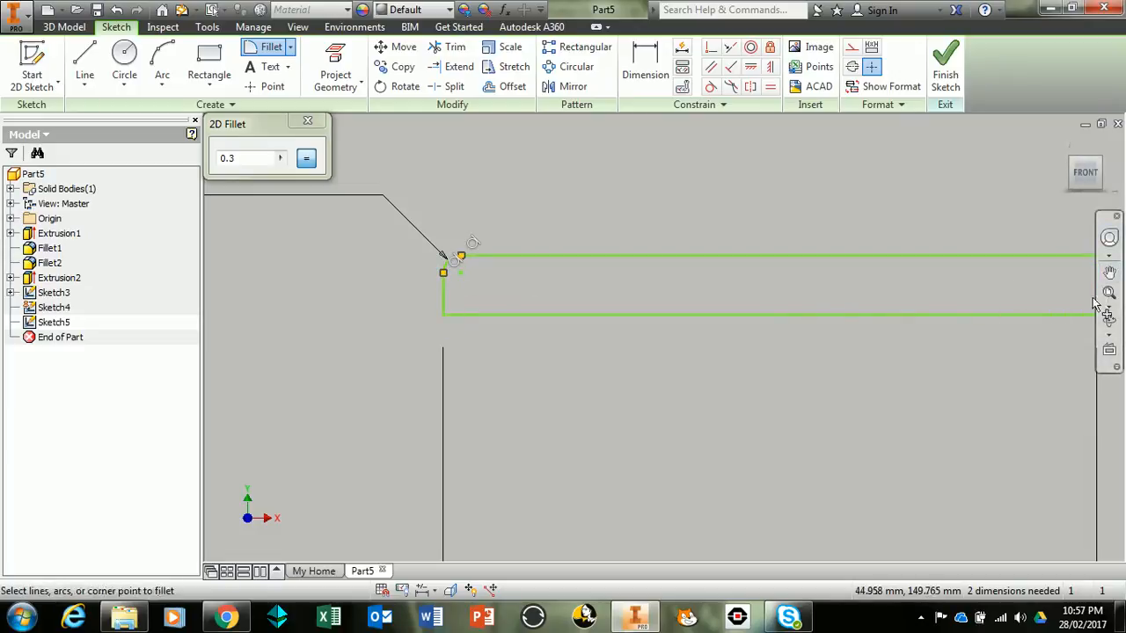
click(445, 301)
click(462, 313)
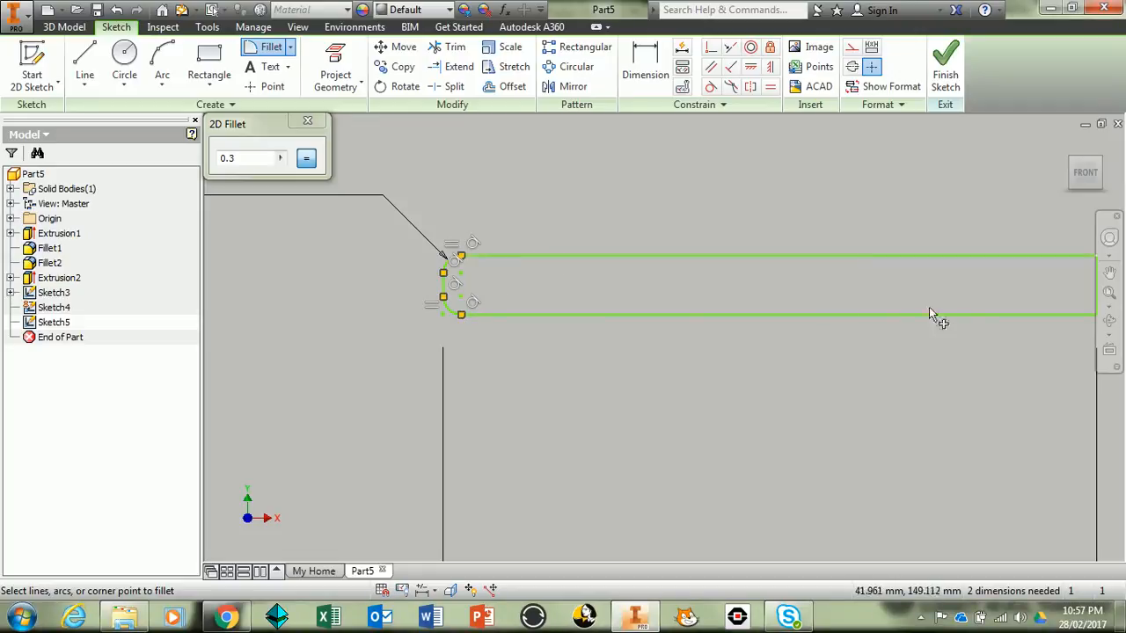
- Fillet both corners at the slot rectangle's right end with the same 0.3 mm radius and finish the sketch
mouse_move(1017, 364)
middle_down()
mouse_move(892, 372)
mouse_move(886, 322)
middle_up()
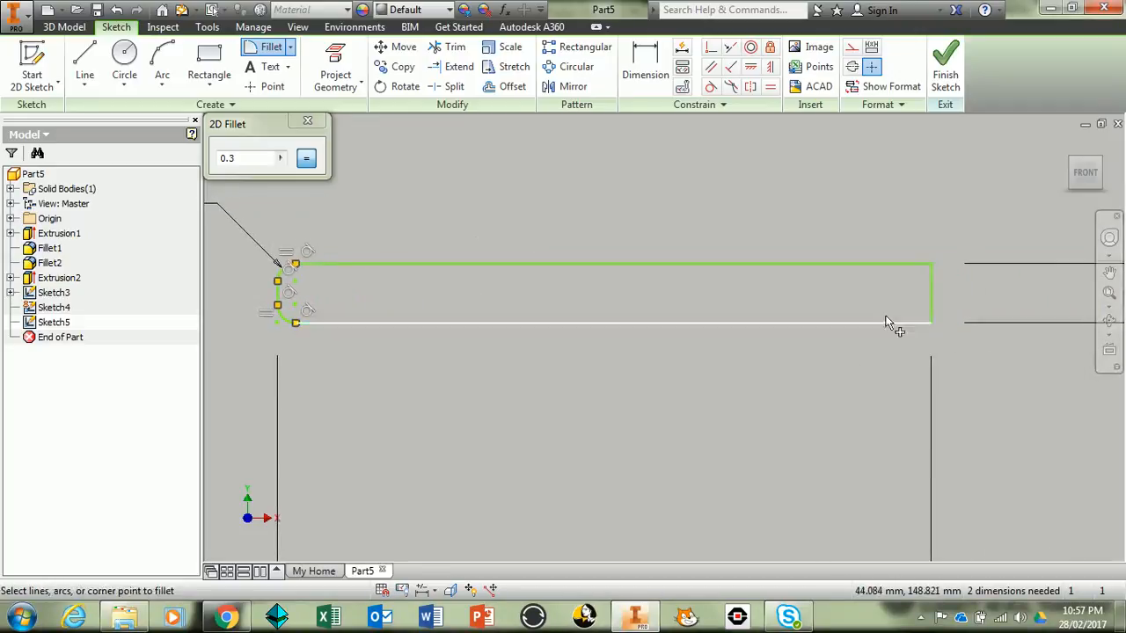
click(902, 262)
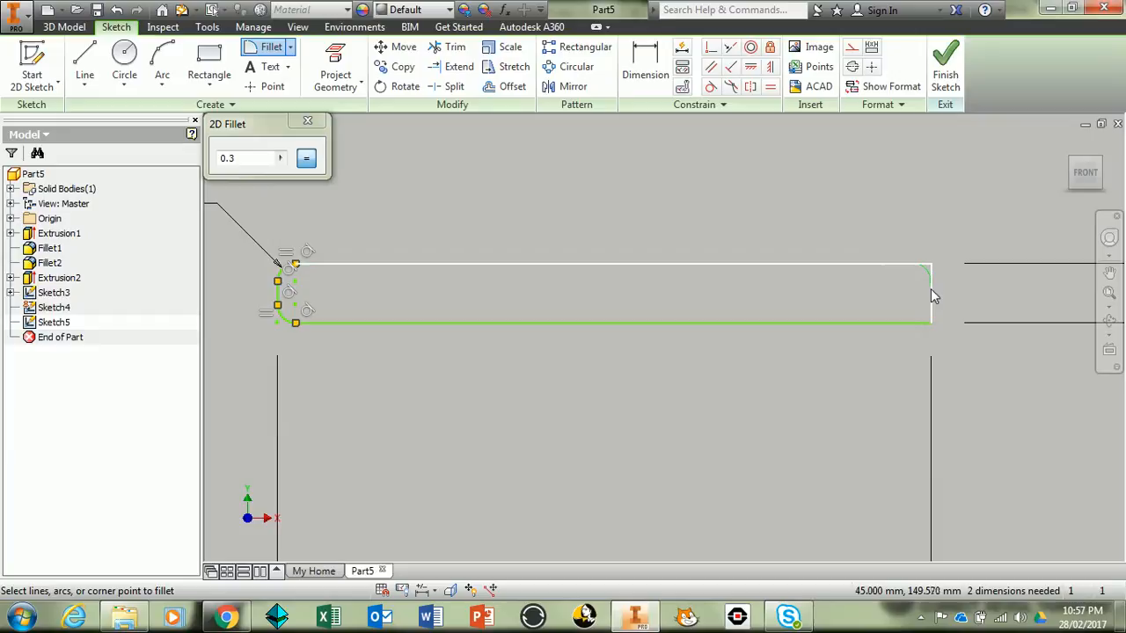
click(931, 295)
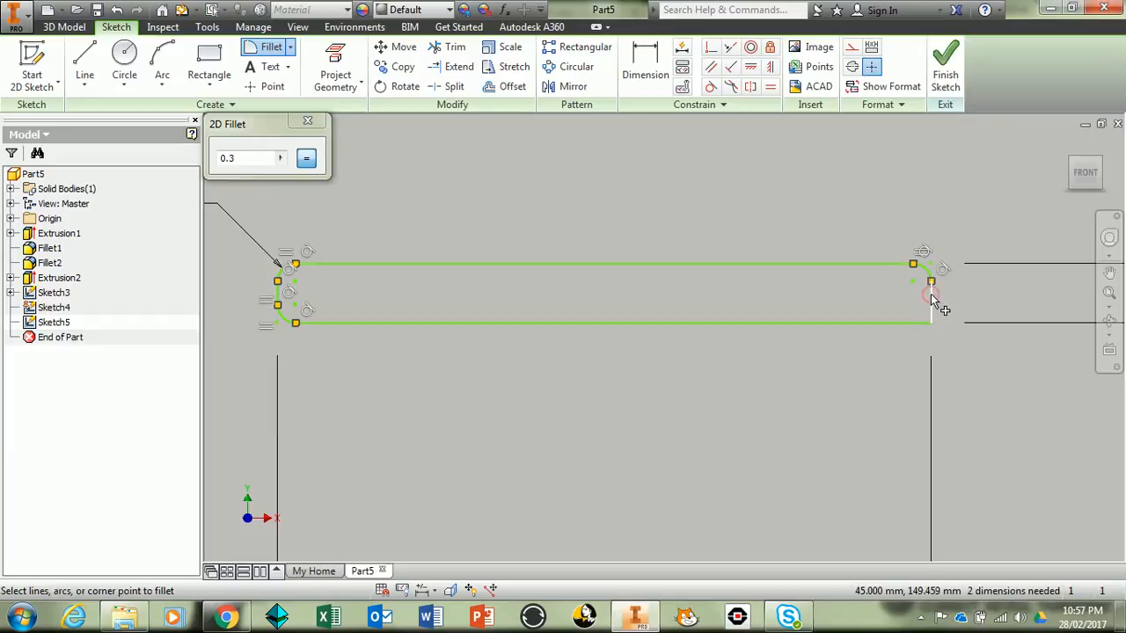
click(892, 321)
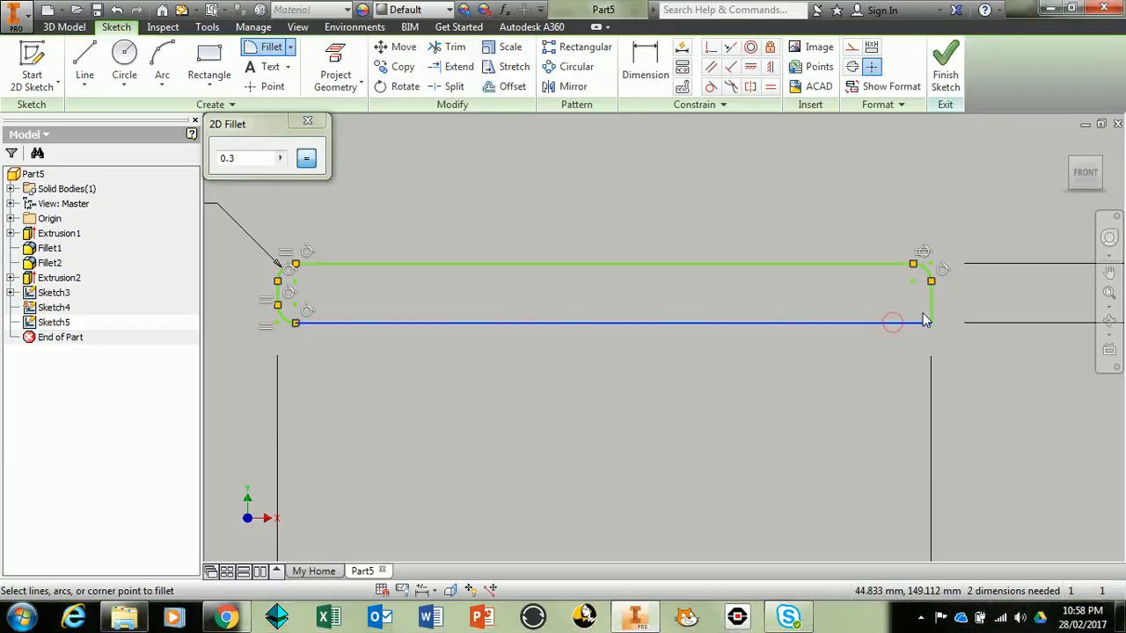
click(930, 313)
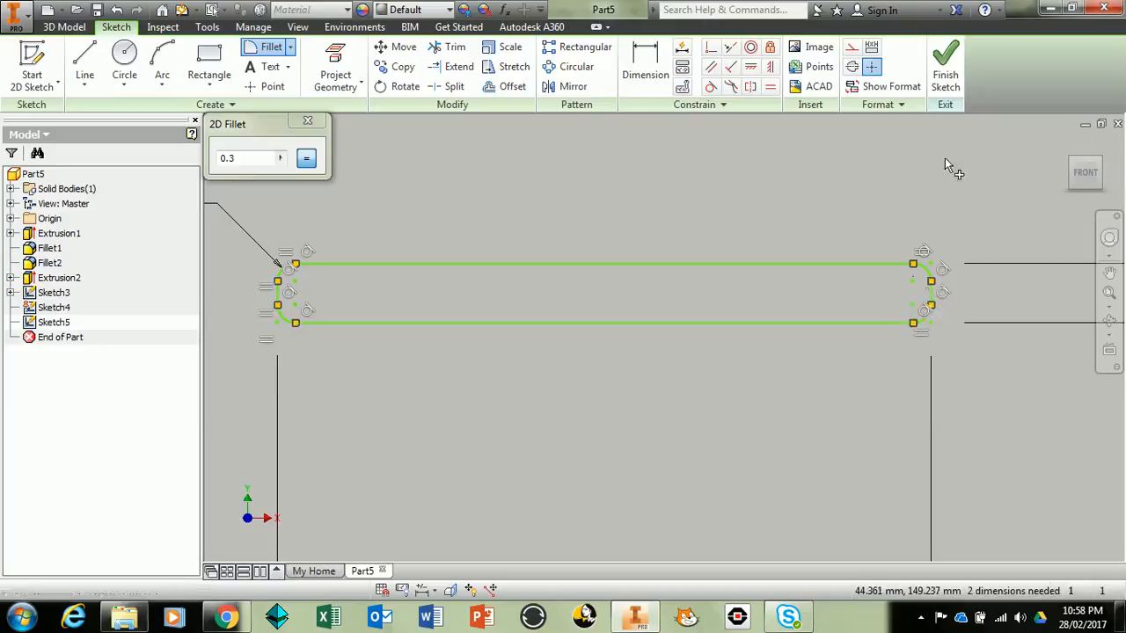
click(950, 67)
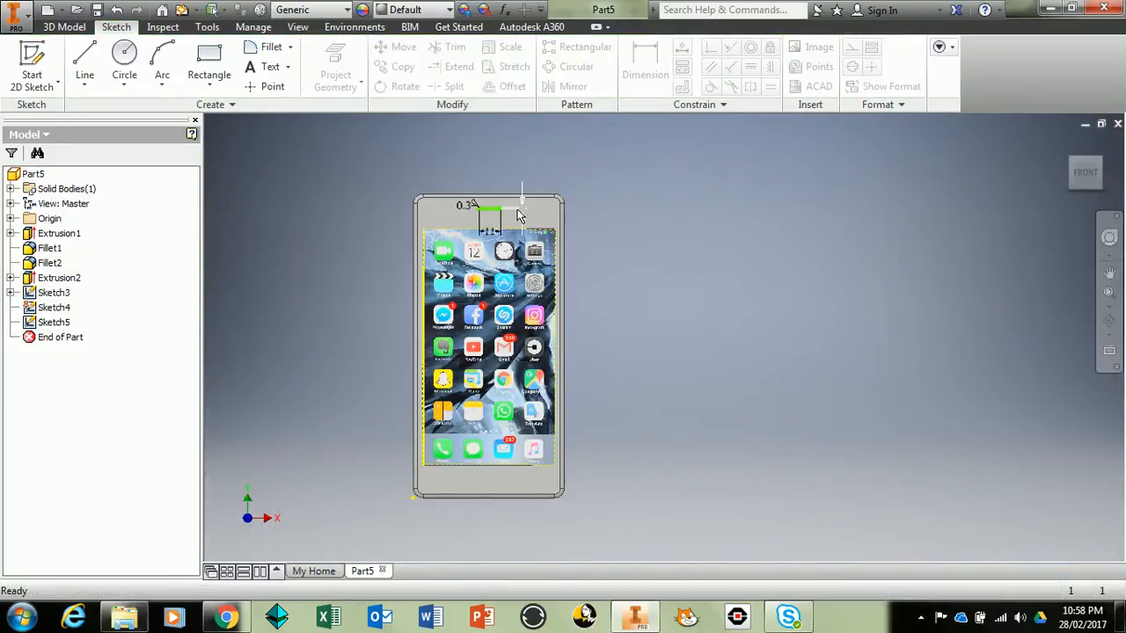
- Extrude the rounded slot profile as a cut 1 mm deep into the phone's front face
scroll(519, 212, down, 5)
middle_drag(438, 231, 615, 271)
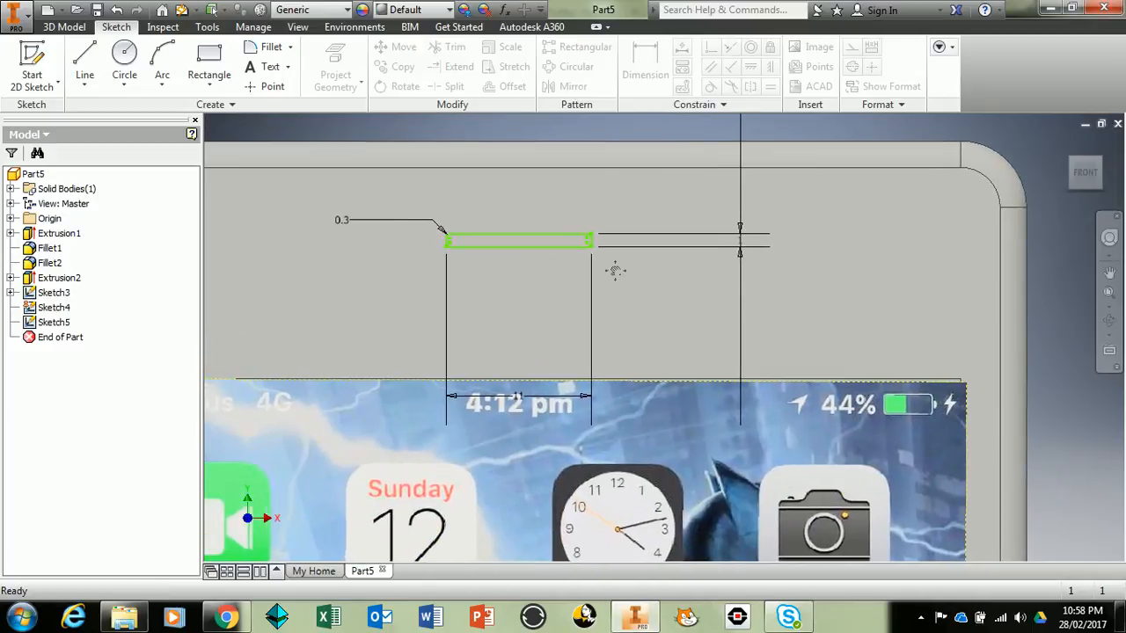
scroll(615, 269, down, 3)
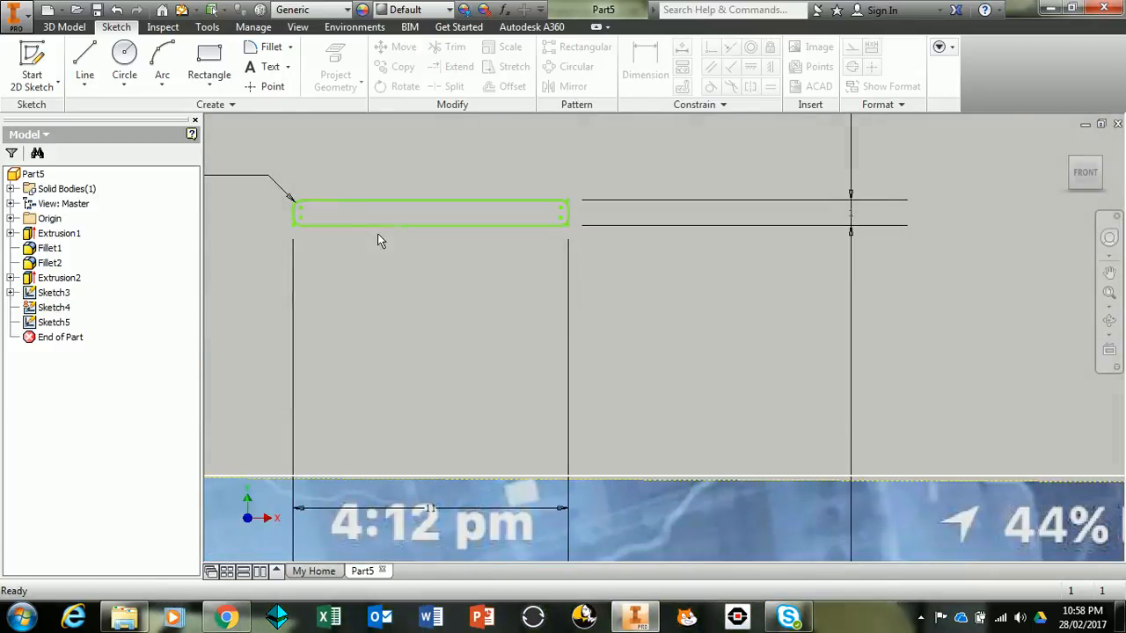
click(74, 27)
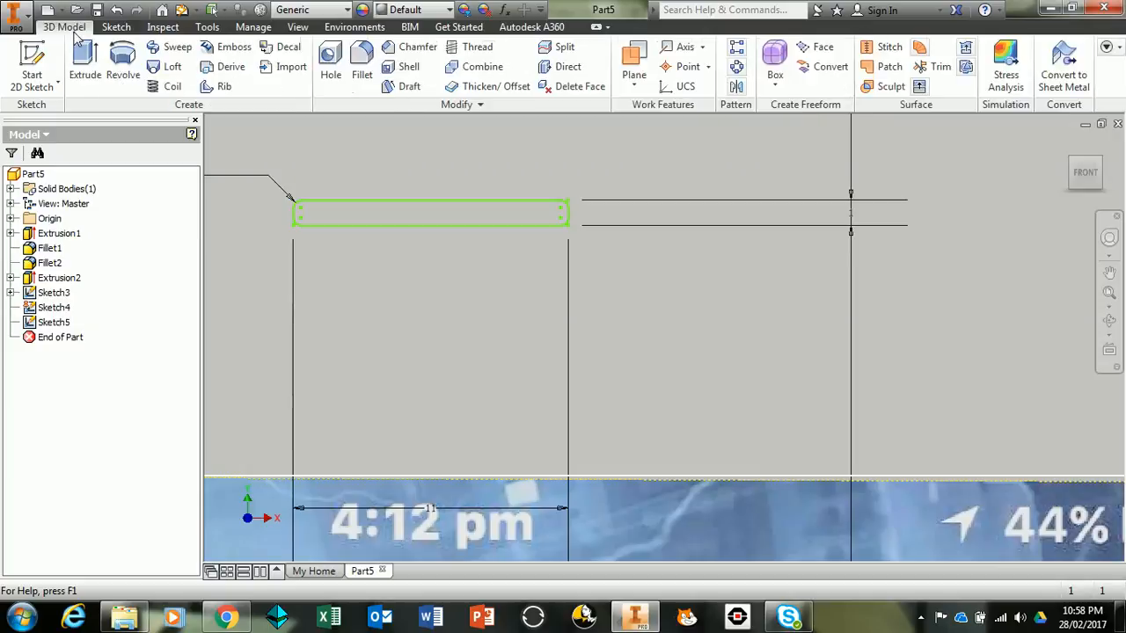
click(79, 57)
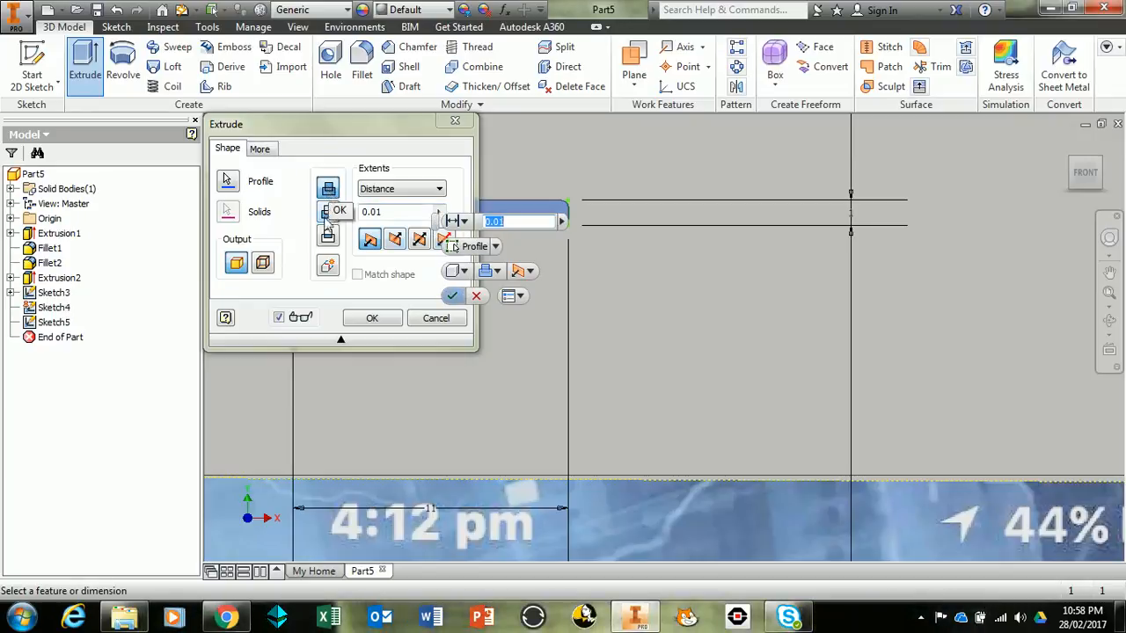
click(297, 232)
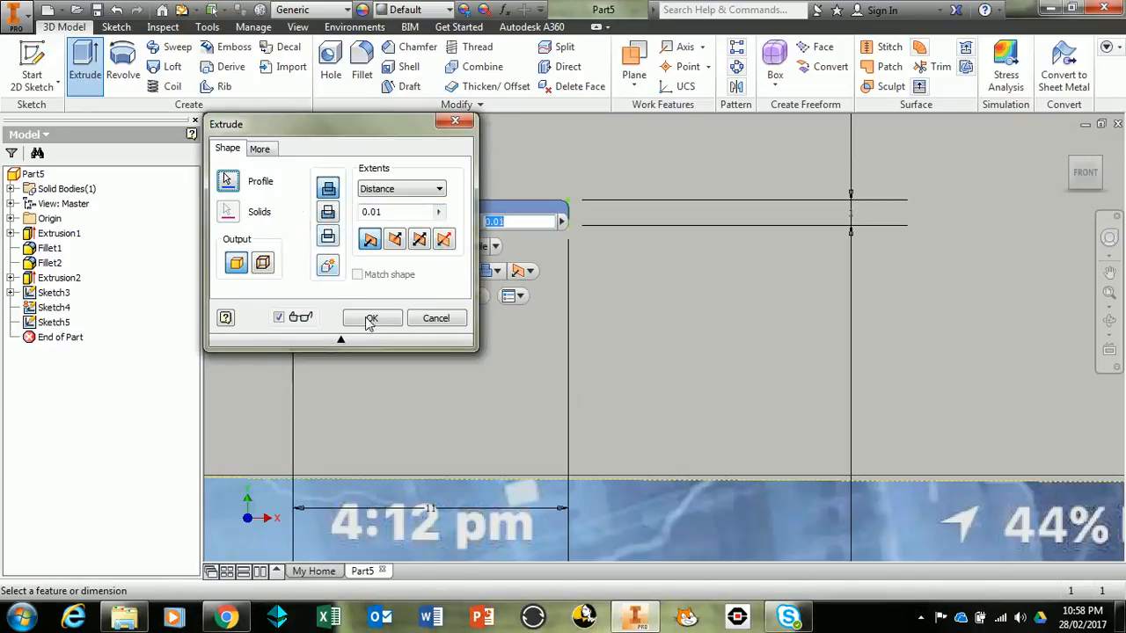
click(327, 213)
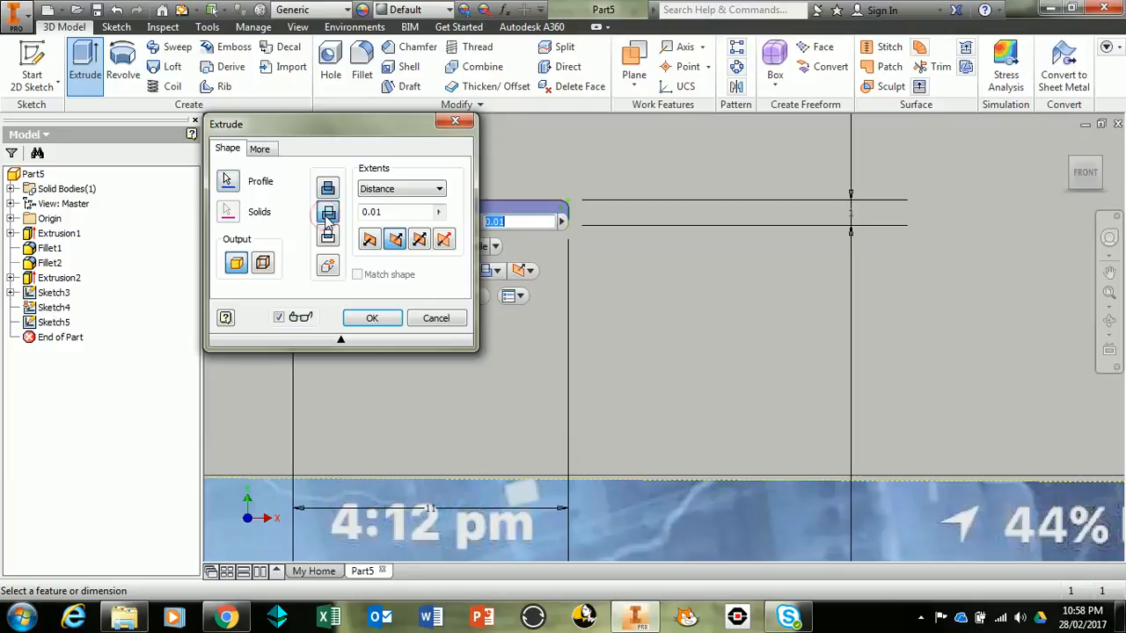
text(1)
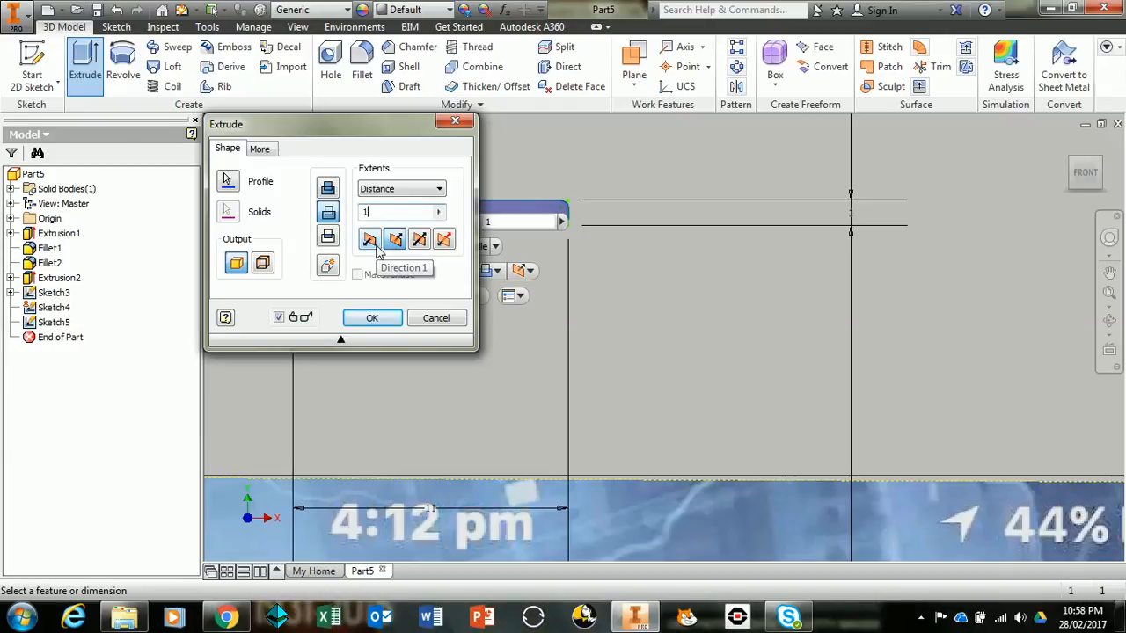
click(388, 318)
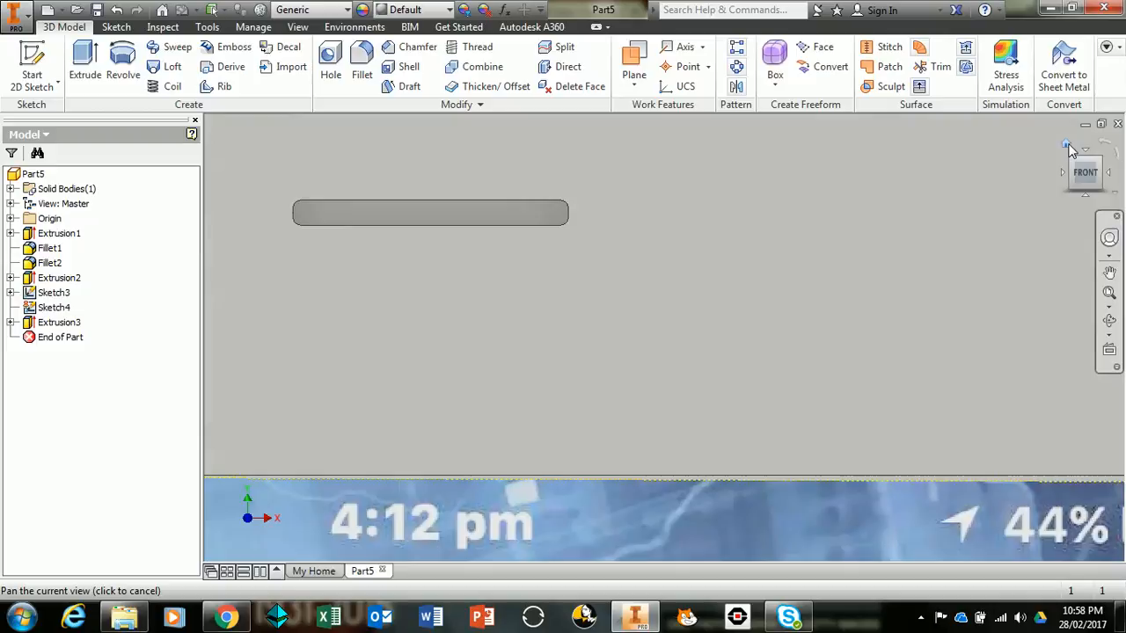
- Examine the earpiece slot cut from the isometric and front sides, close up and with the whole phone in view
click(1065, 146)
middle_drag(935, 223, 900, 359)
scroll(899, 358, up, 3)
scroll(902, 363, down, 5)
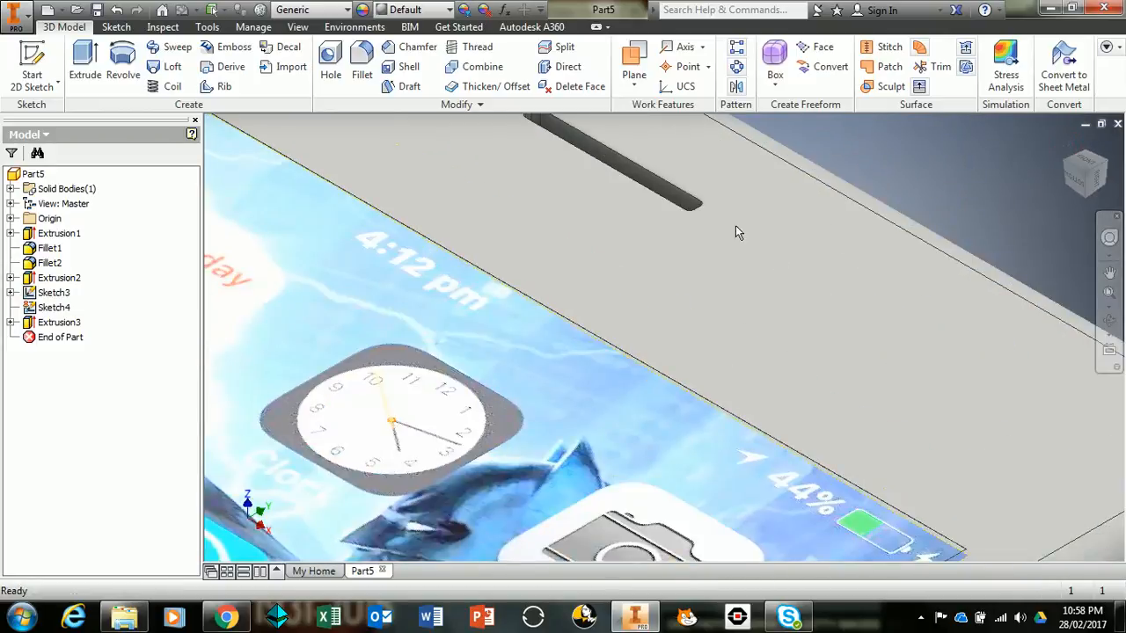
middle_drag(735, 227, 751, 375)
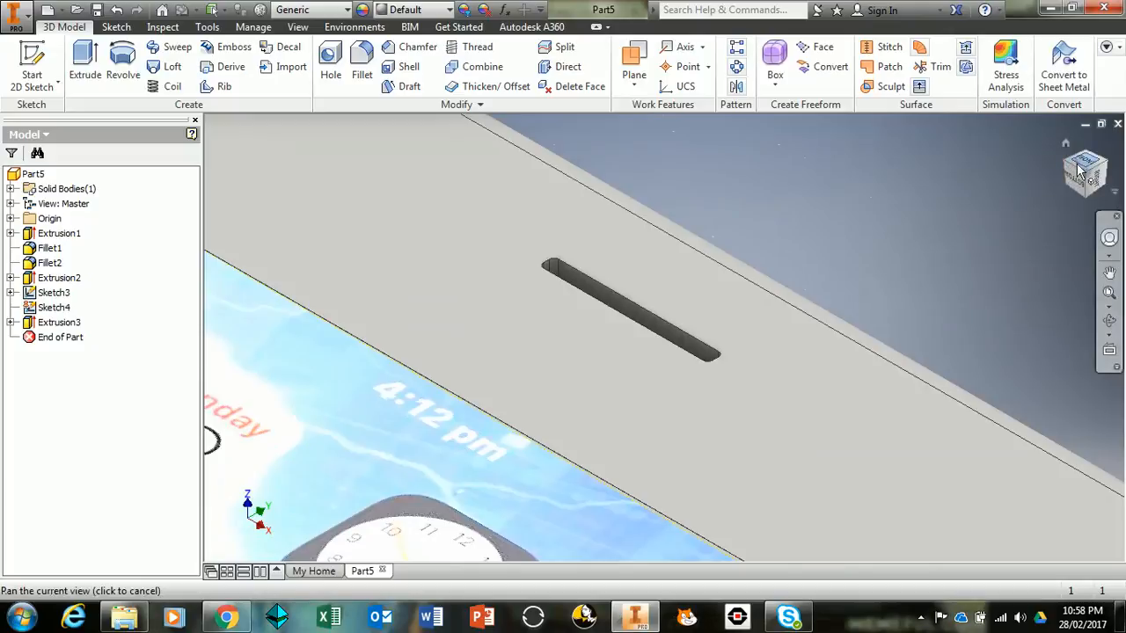
click(1080, 170)
middle_drag(783, 321, 802, 393)
scroll(802, 393, down, 2)
scroll(809, 400, up, 4)
drag(1078, 170, 1064, 182)
click(1062, 146)
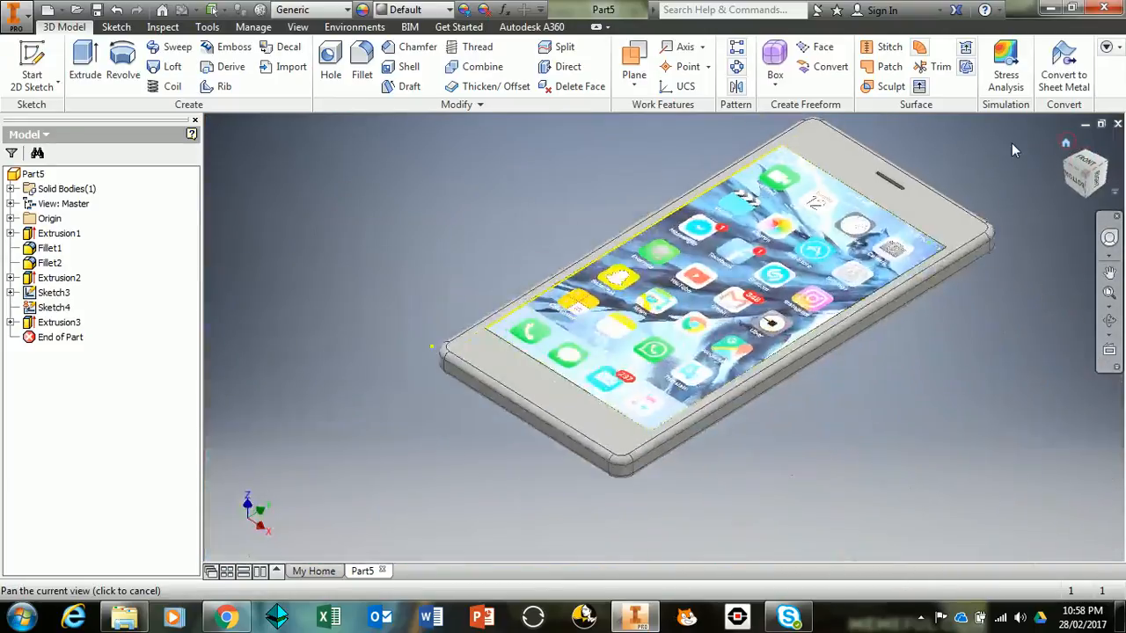
- Check the front camera on the iPhone 6 Plus photo in the browser, and start a new sketch on the Inventor model's front face
key(alt+Tab)
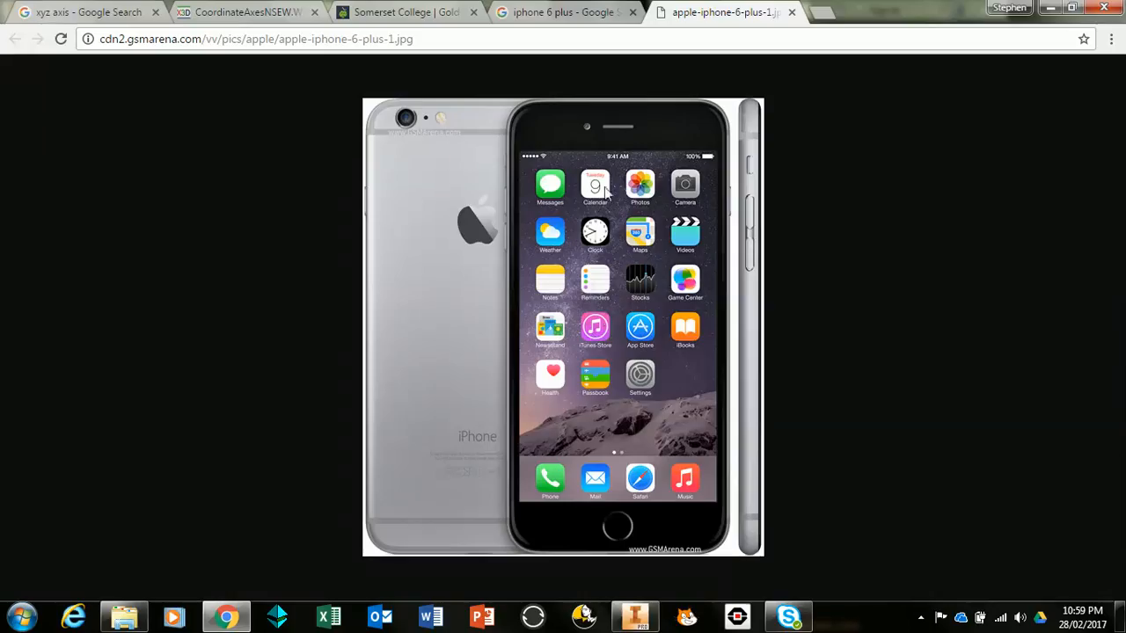
key(alt+Tab)
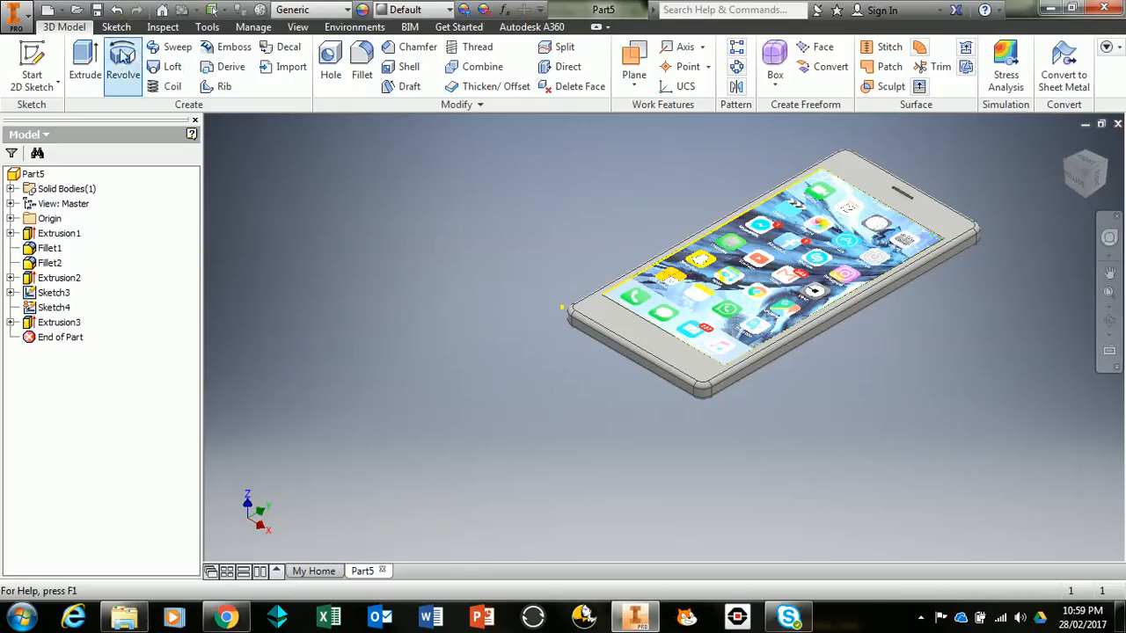
click(113, 27)
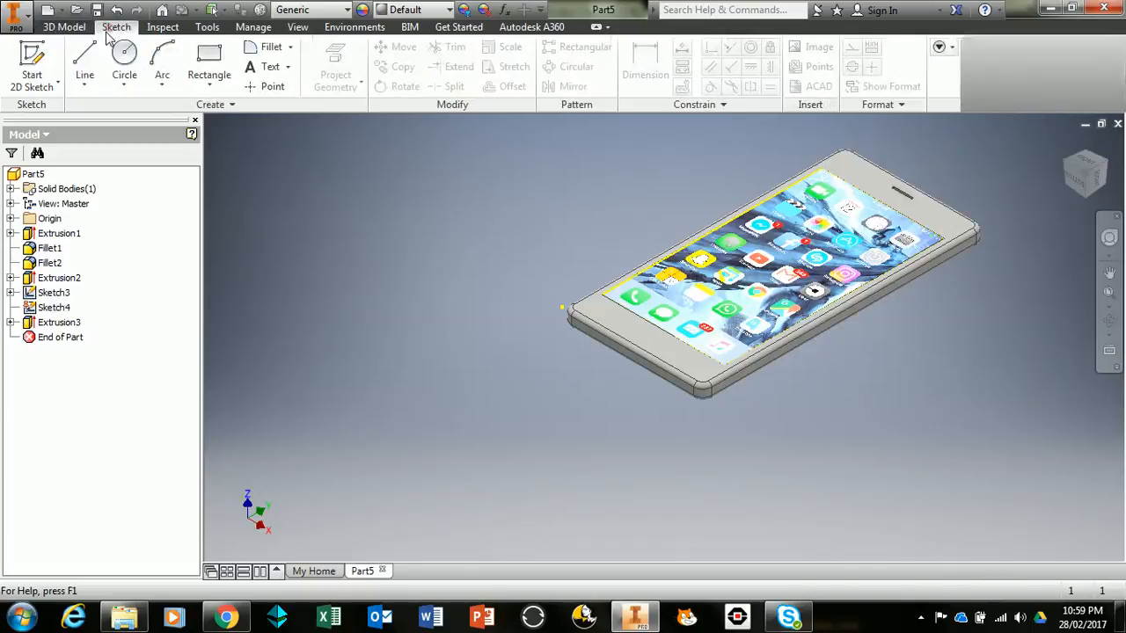
click(34, 55)
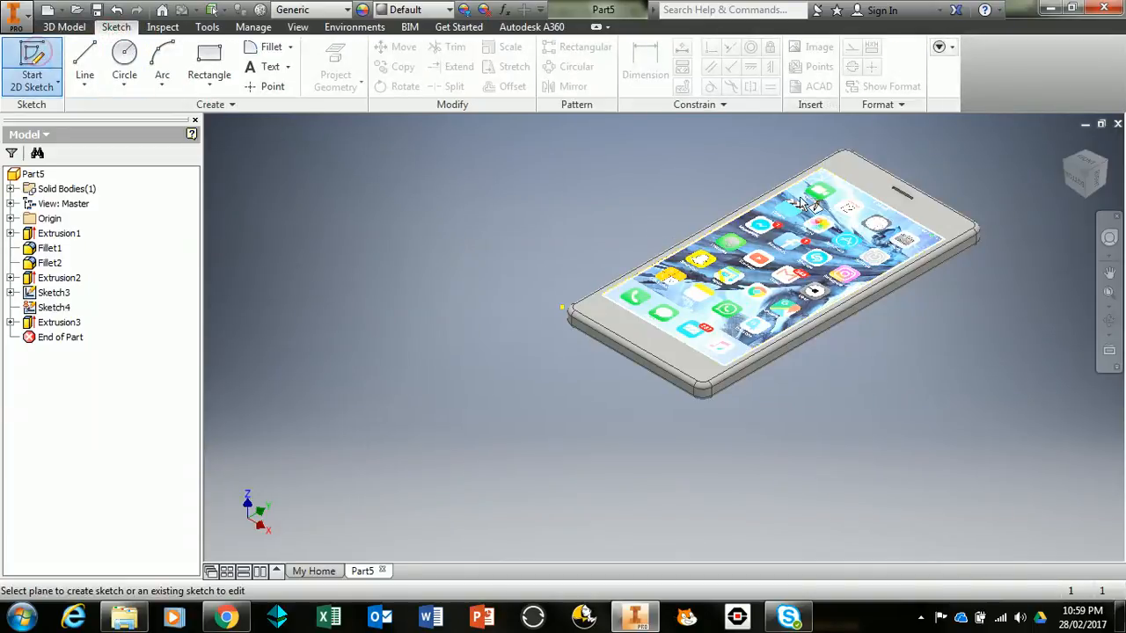
click(869, 184)
middle_drag(916, 161, 923, 376)
scroll(923, 376, down, 5)
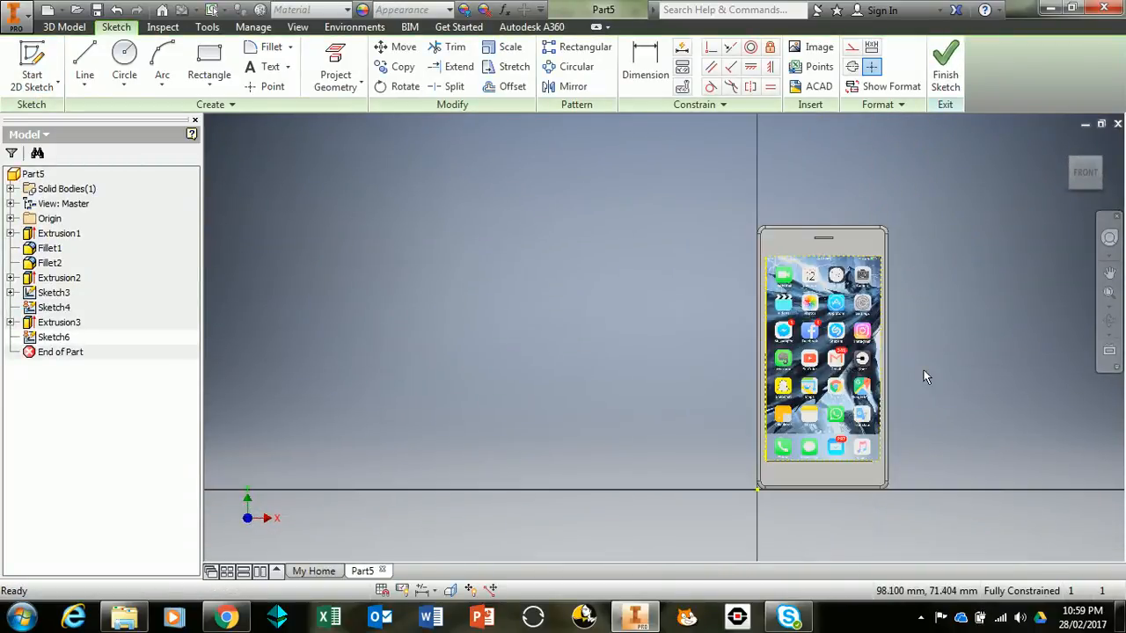
scroll(924, 376, up, 2)
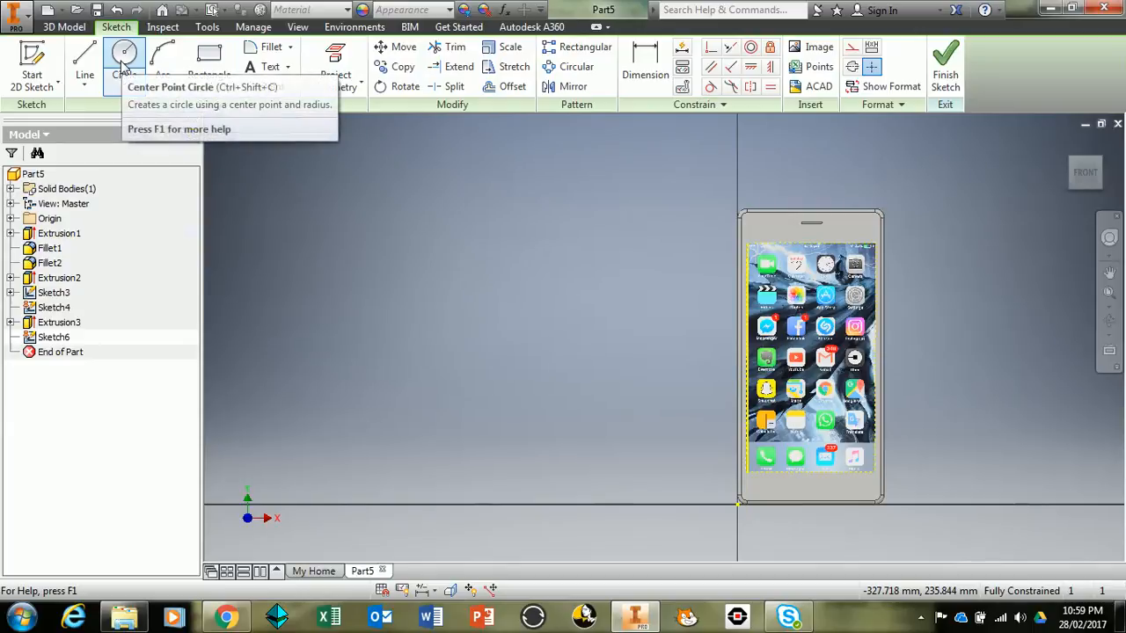
- Place the centre of a camera circle at X 28 mm, Y 150 mm, beside the earpiece slot
click(123, 62)
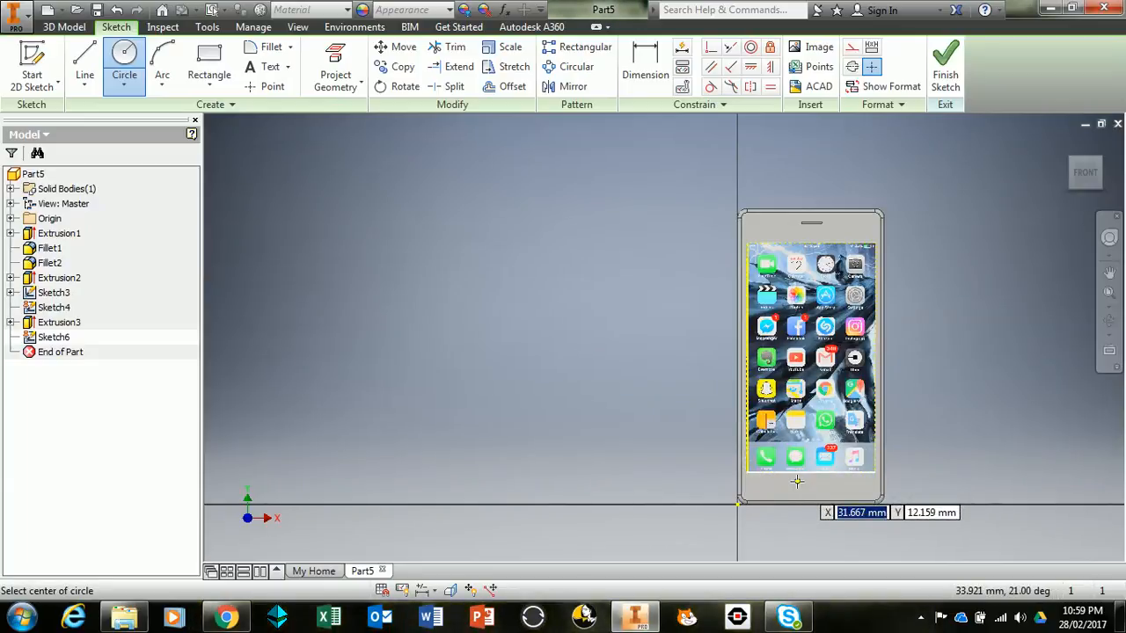
text(28)
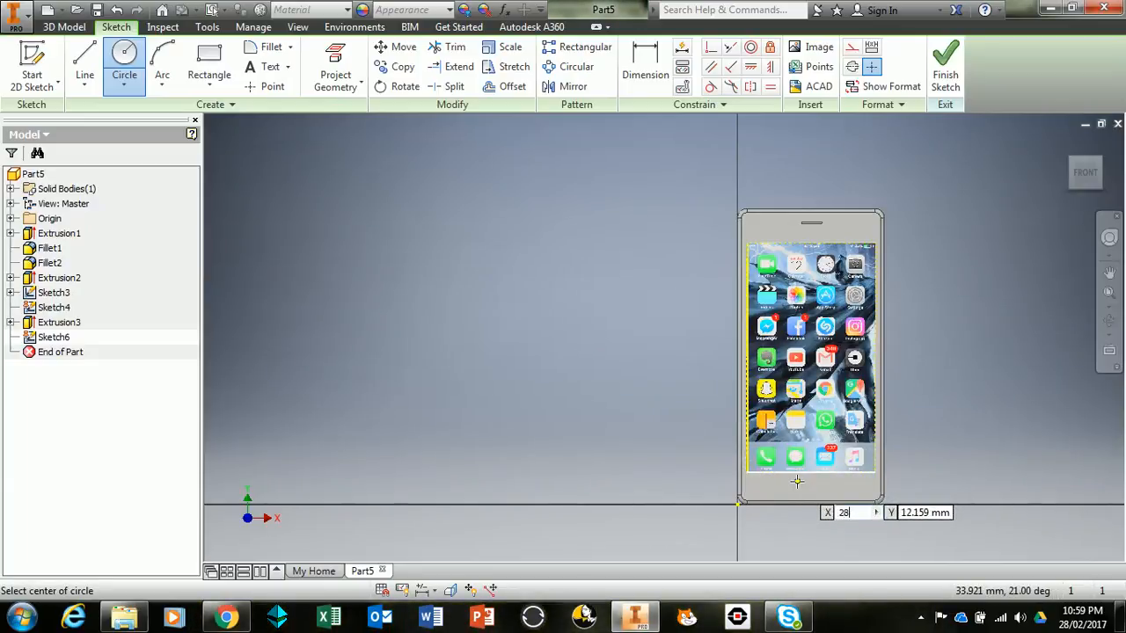
key(Tab)
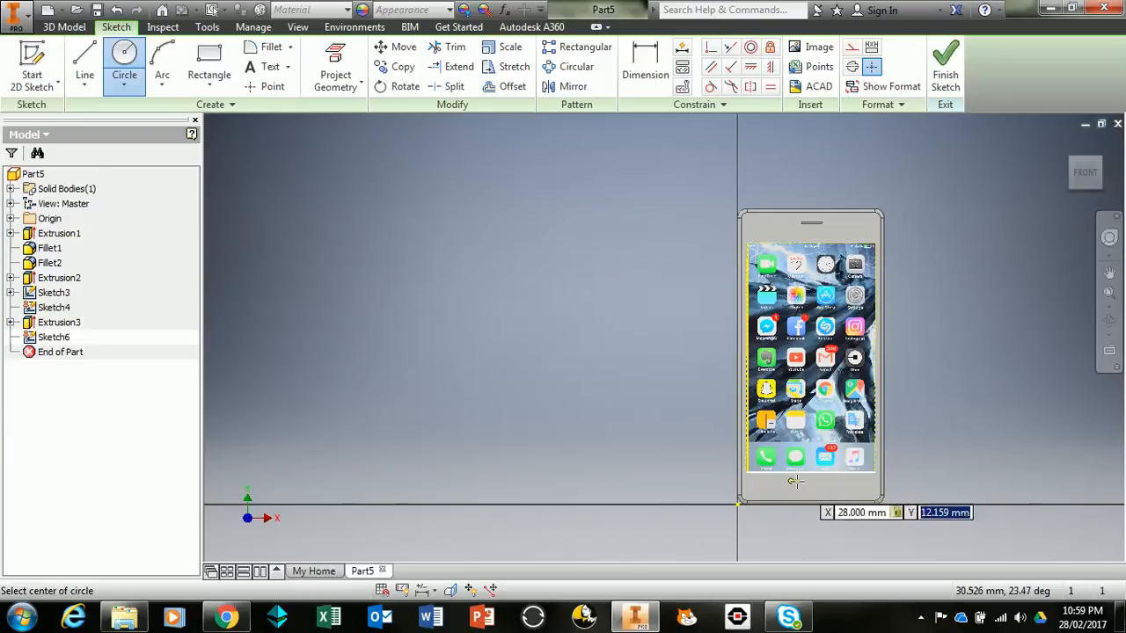
text(15)
key(Tab)
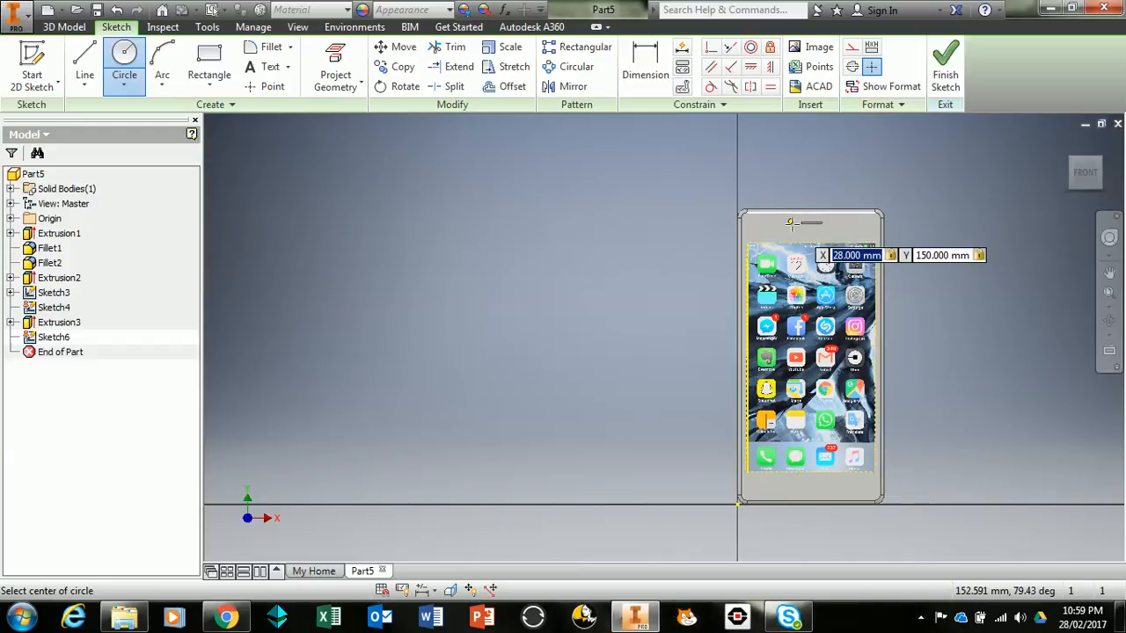
scroll(789, 223, up, 8)
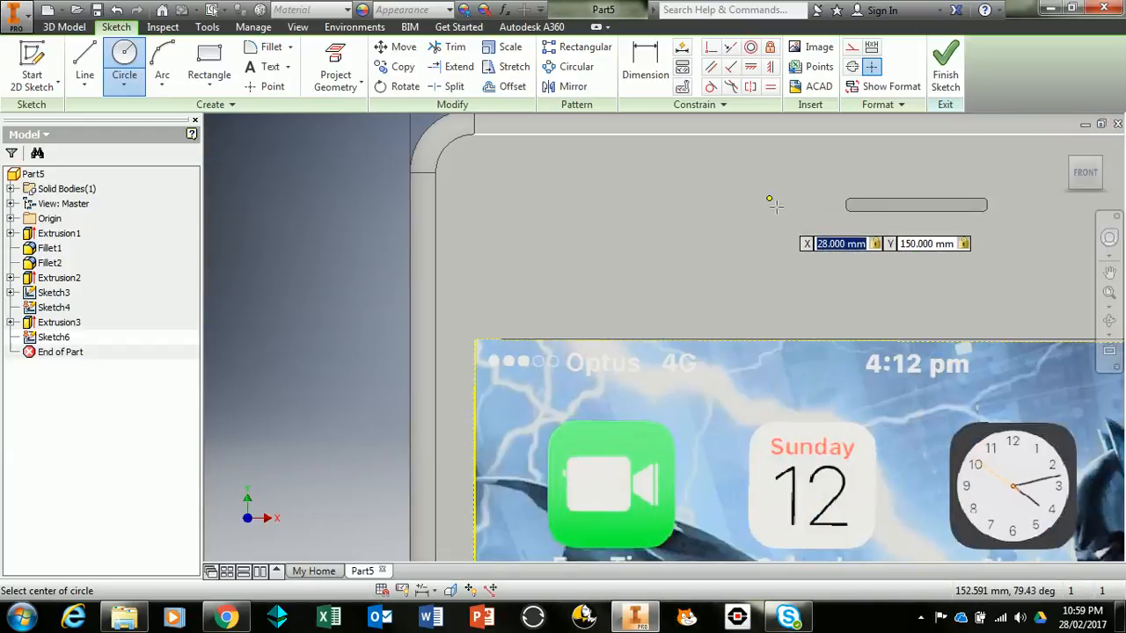
click(771, 199)
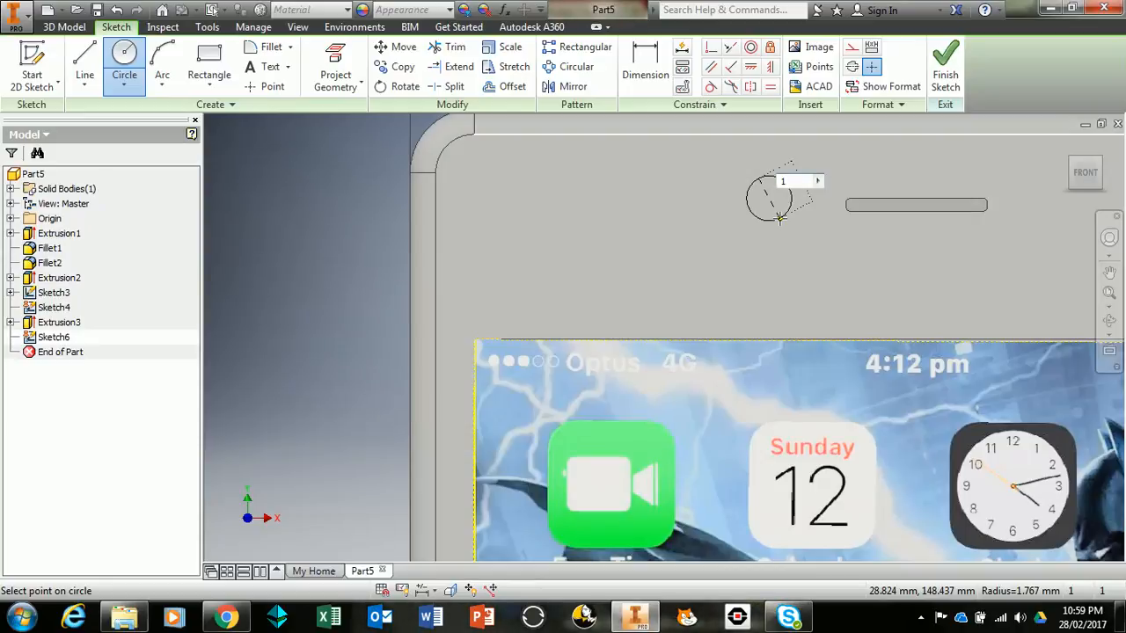
- Try diameters of 1 mm, 2 mm and 4 mm for the camera circle
key(Tab)
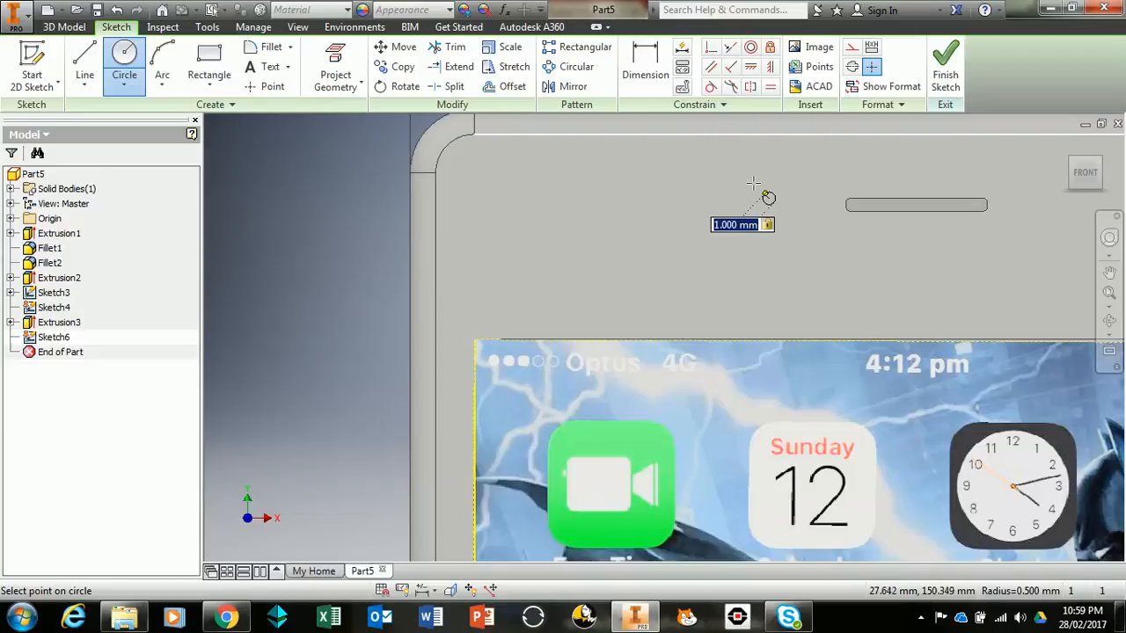
text(2)
key(Tab)
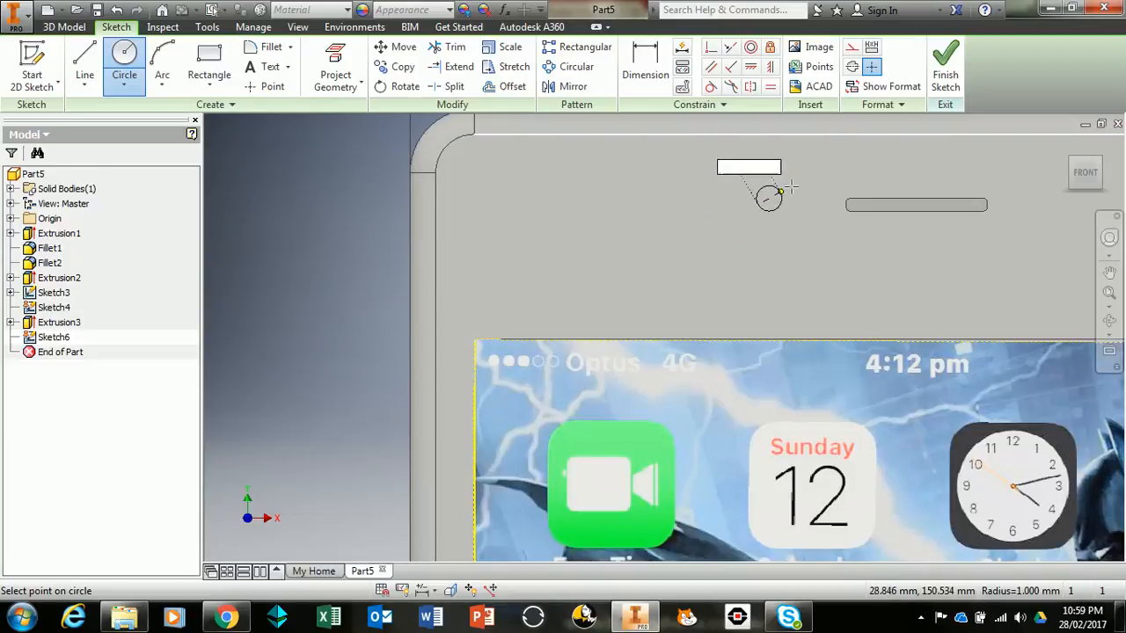
text(4)
key(Tab)
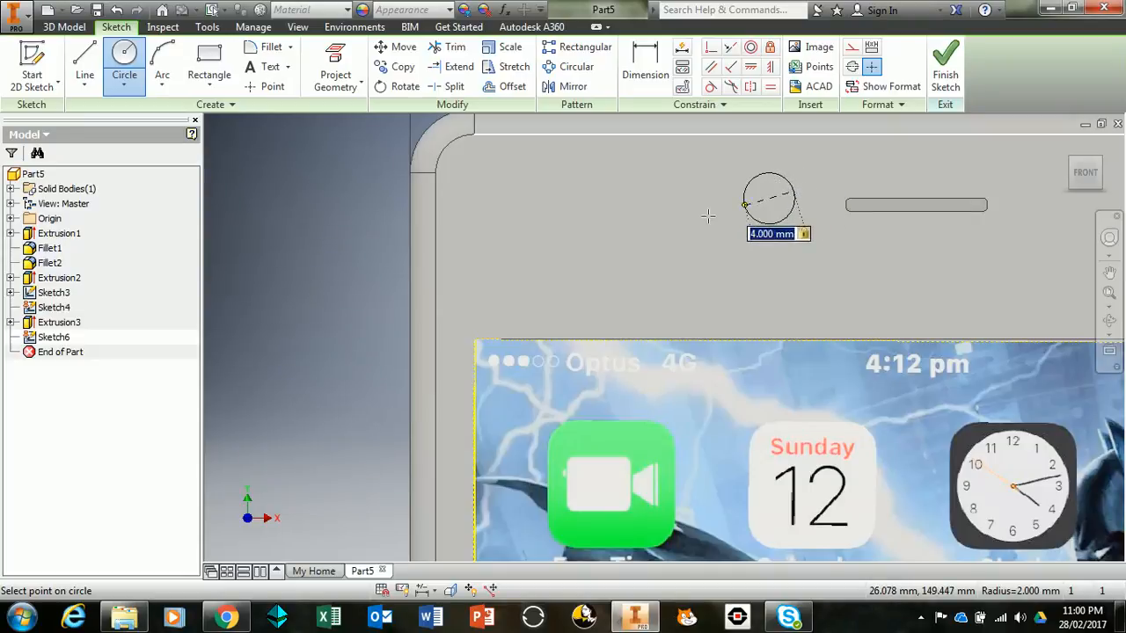
- Complete the camera circle with a diameter of 2 mm
text(2)
key(Tab)
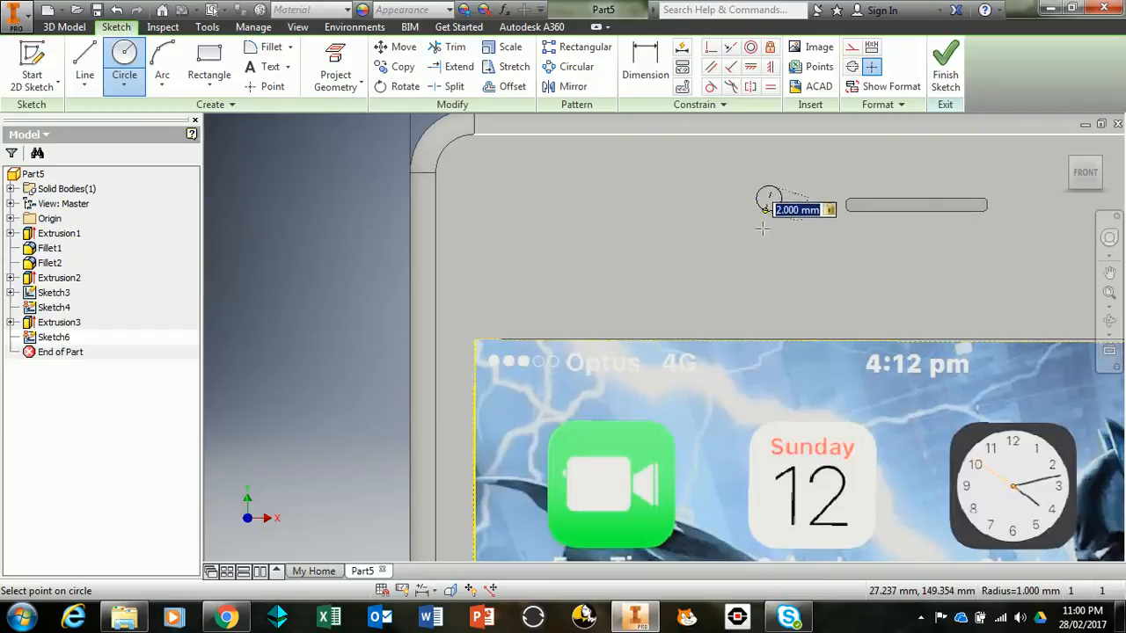
click(772, 195)
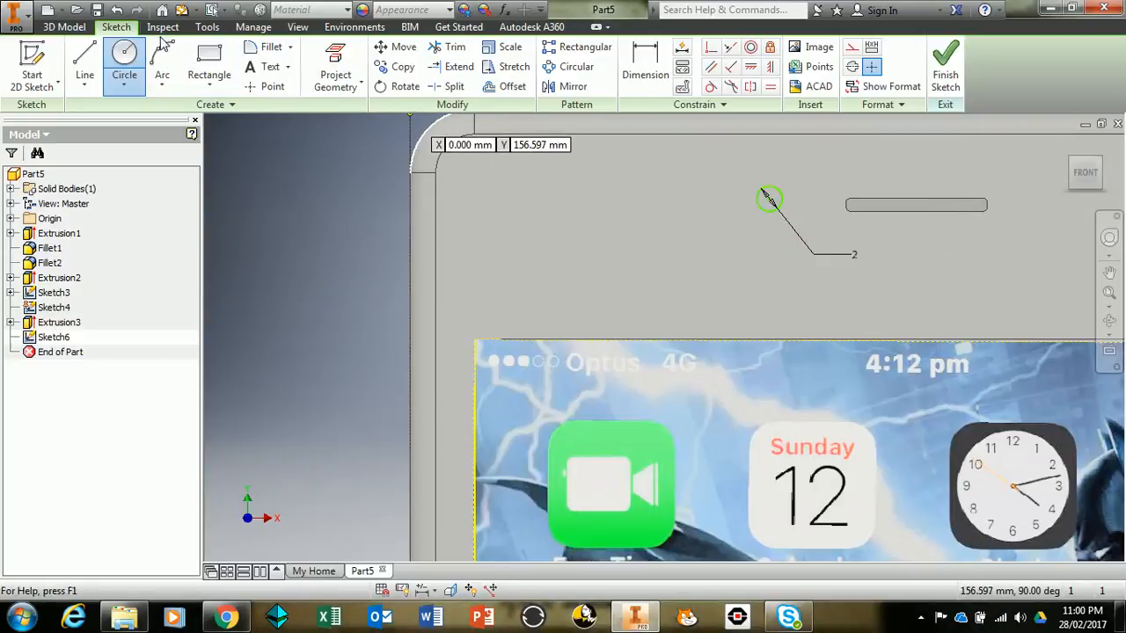
- Extrude the camera circle outward by 0.01 mm as a join on the front face
click(71, 27)
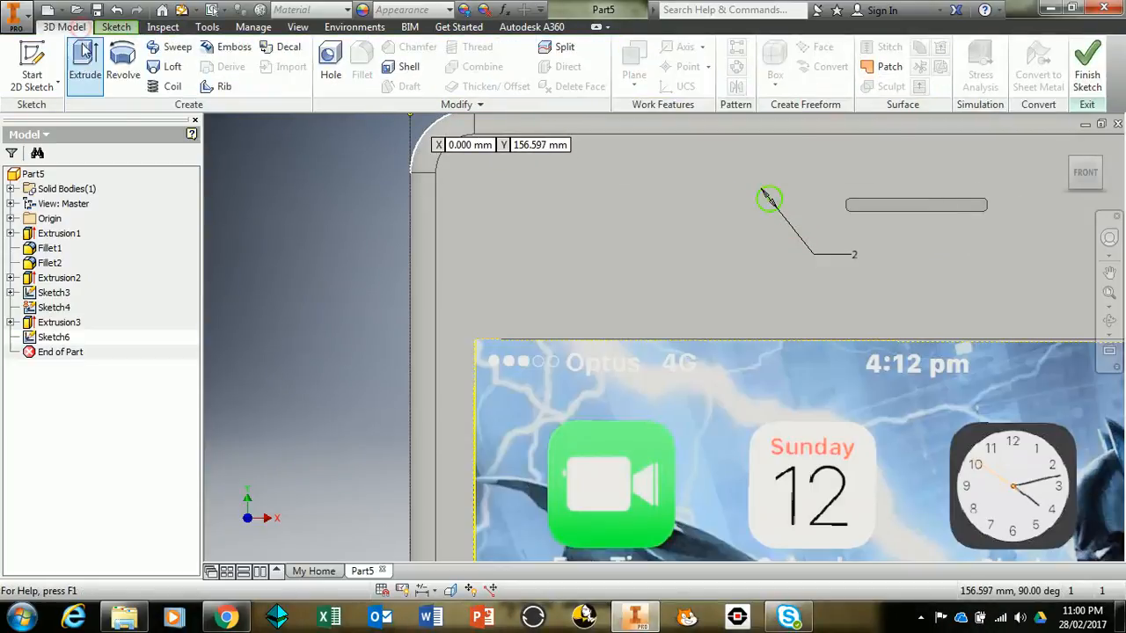
click(85, 55)
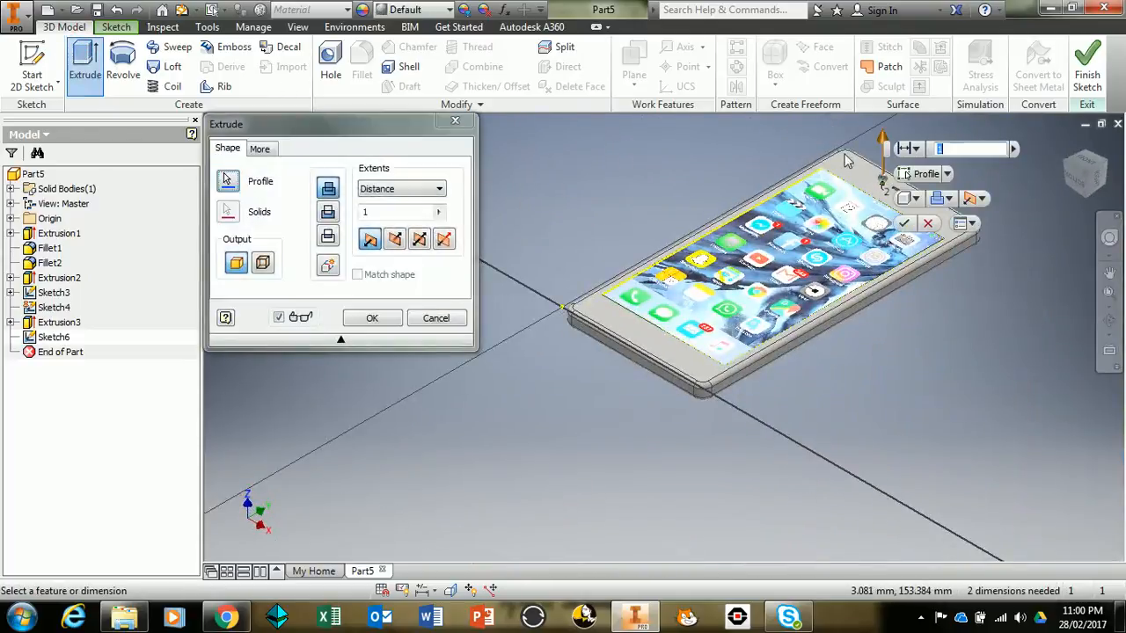
click(379, 210)
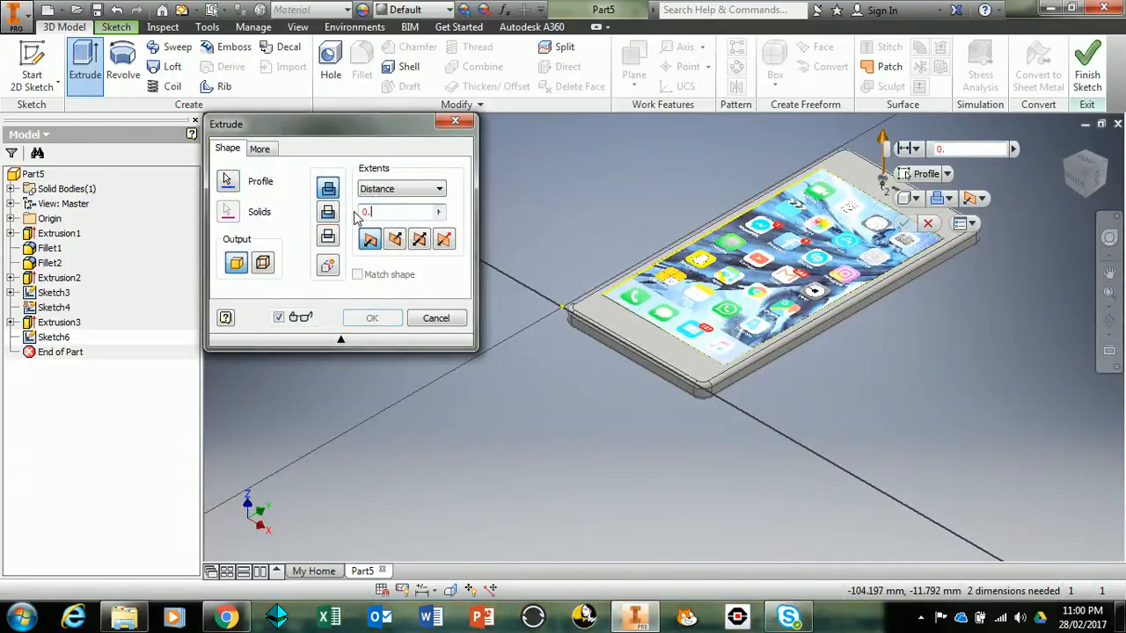
text(0.01)
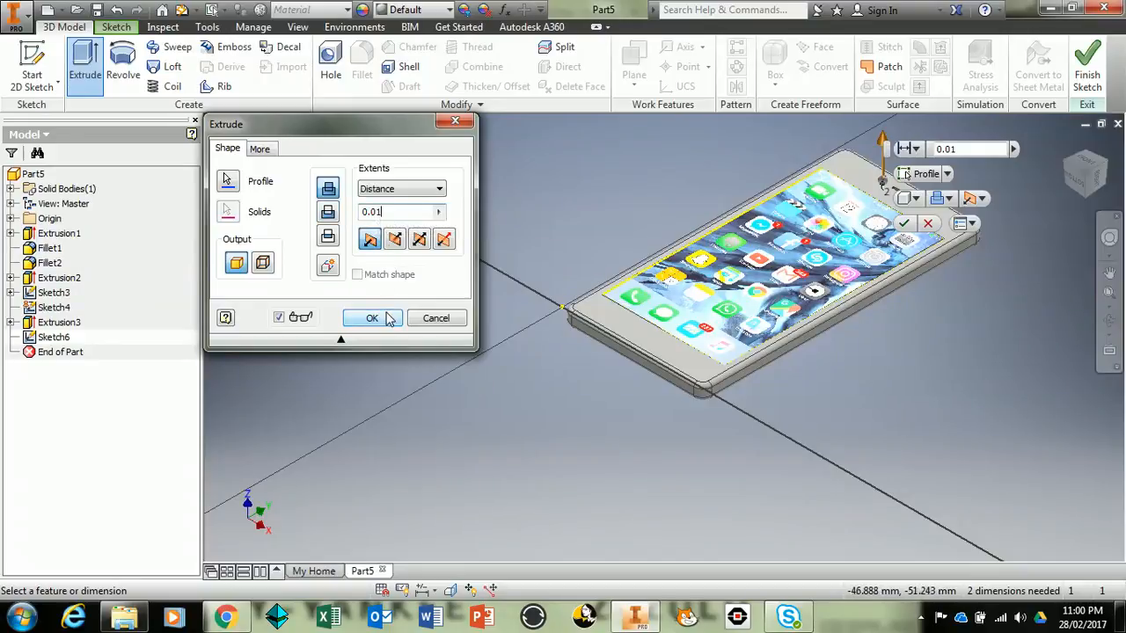
click(373, 317)
- Examine the camera circle and the earpiece slot close up in the upright front view
click(1085, 160)
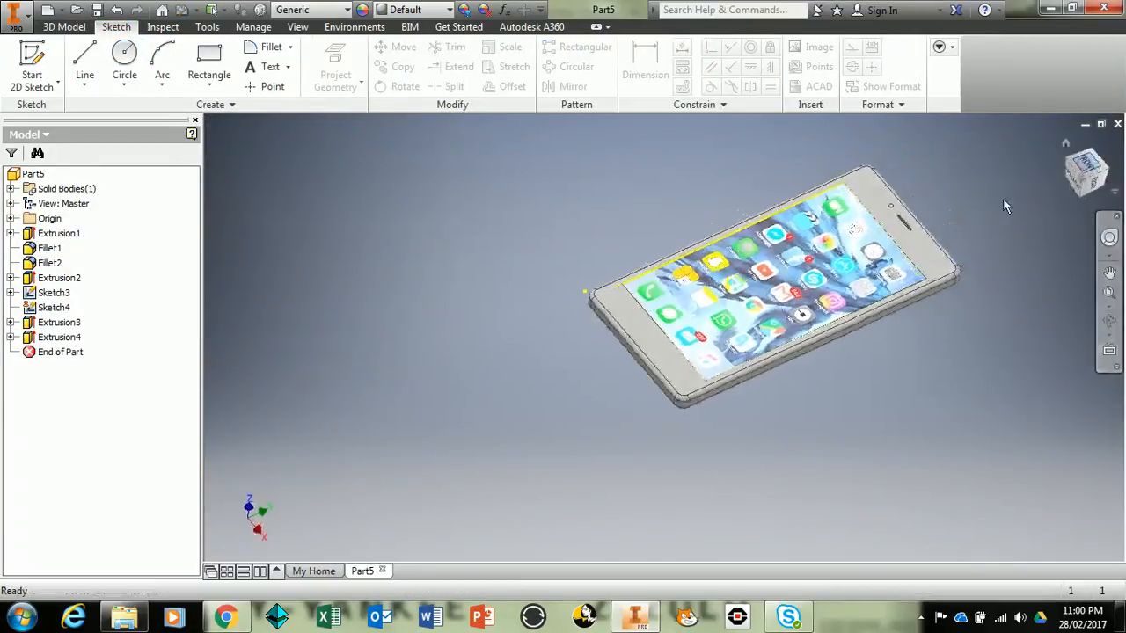
click(1100, 124)
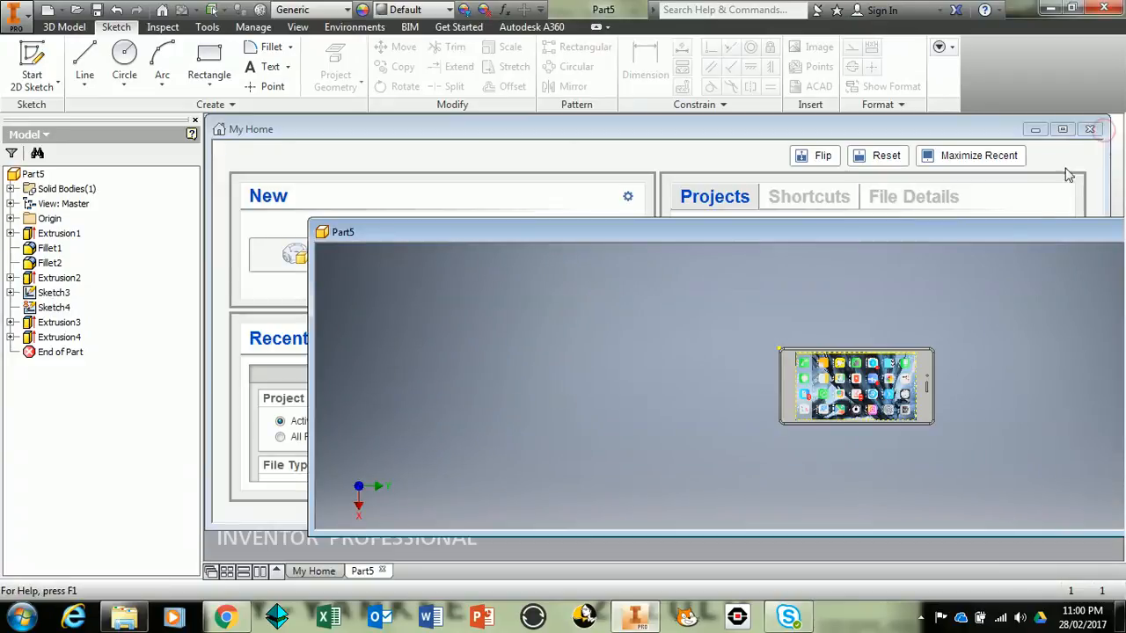
double_click(889, 233)
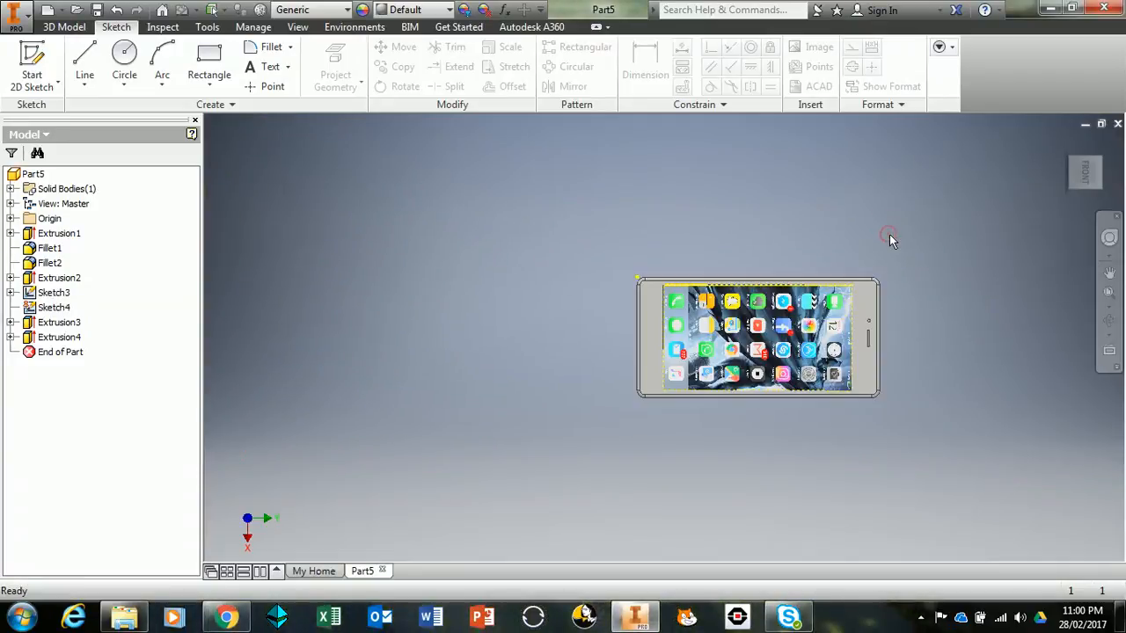
click(1103, 147)
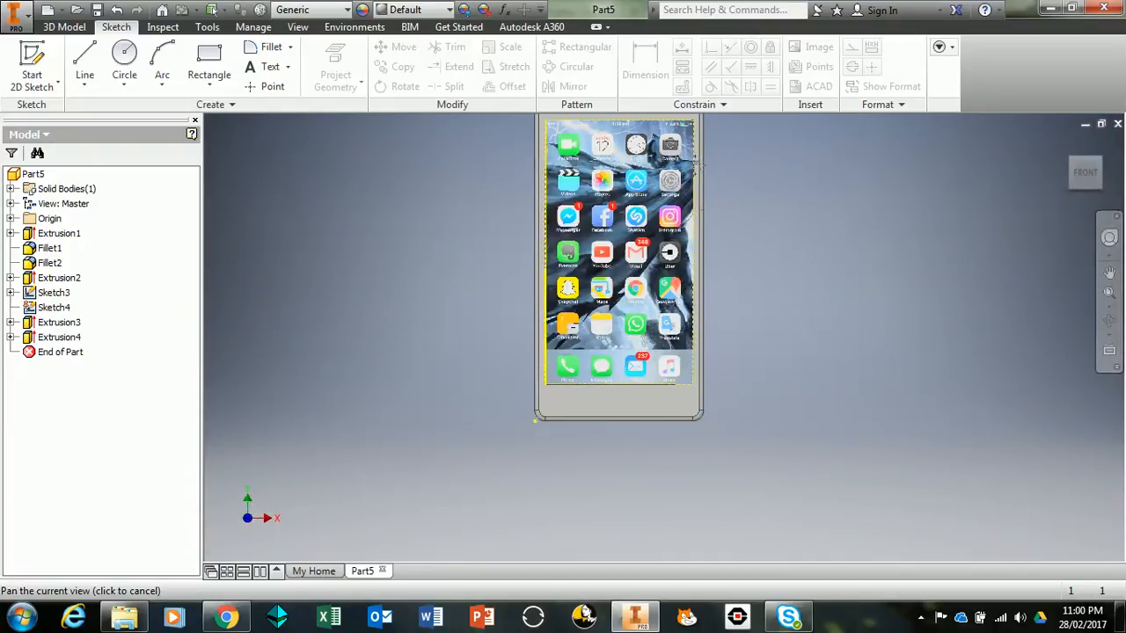
middle_drag(694, 152, 711, 367)
scroll(712, 364, down, 5)
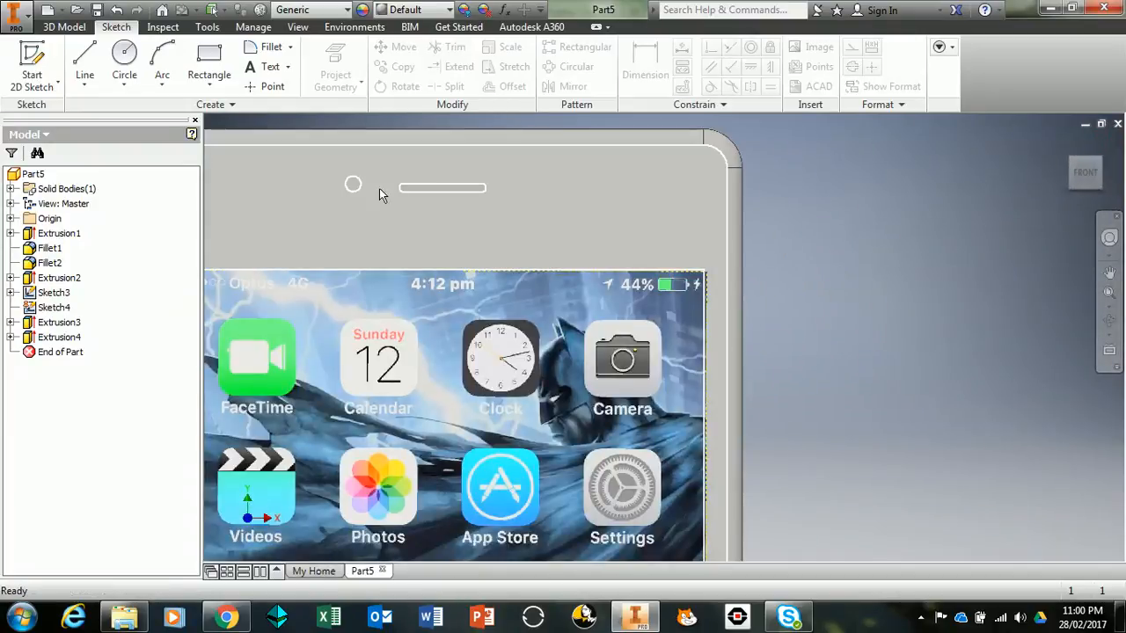